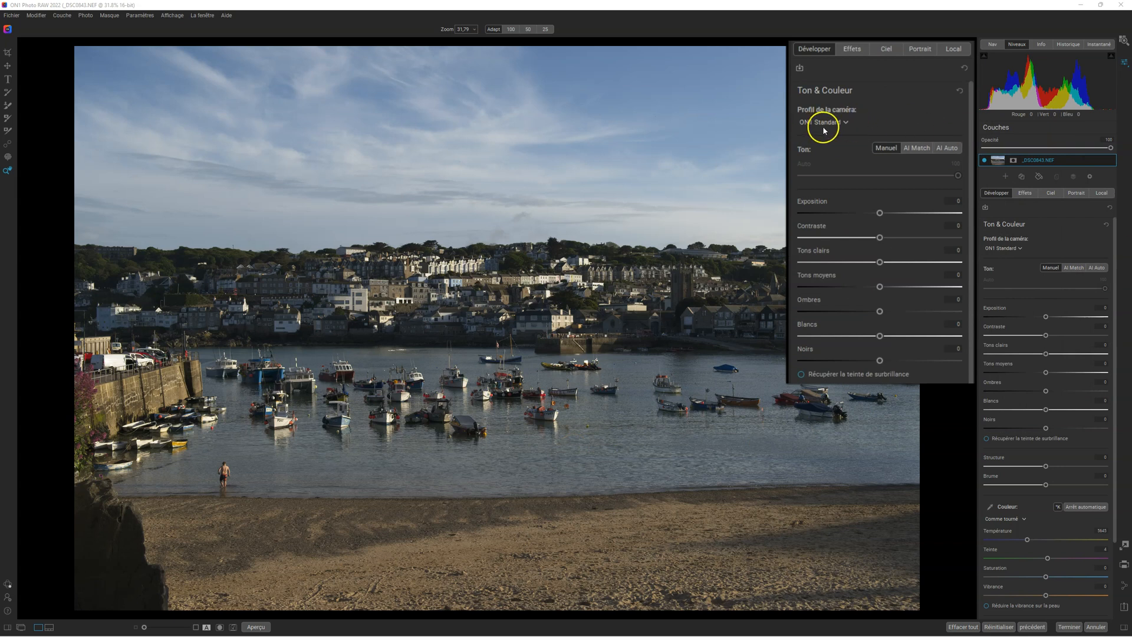
# Set the camera profile to ON1 Standard, try AI Match, and apply the AI Auto tone adjustment, comparing it with the original
pyautogui.click(844, 123)
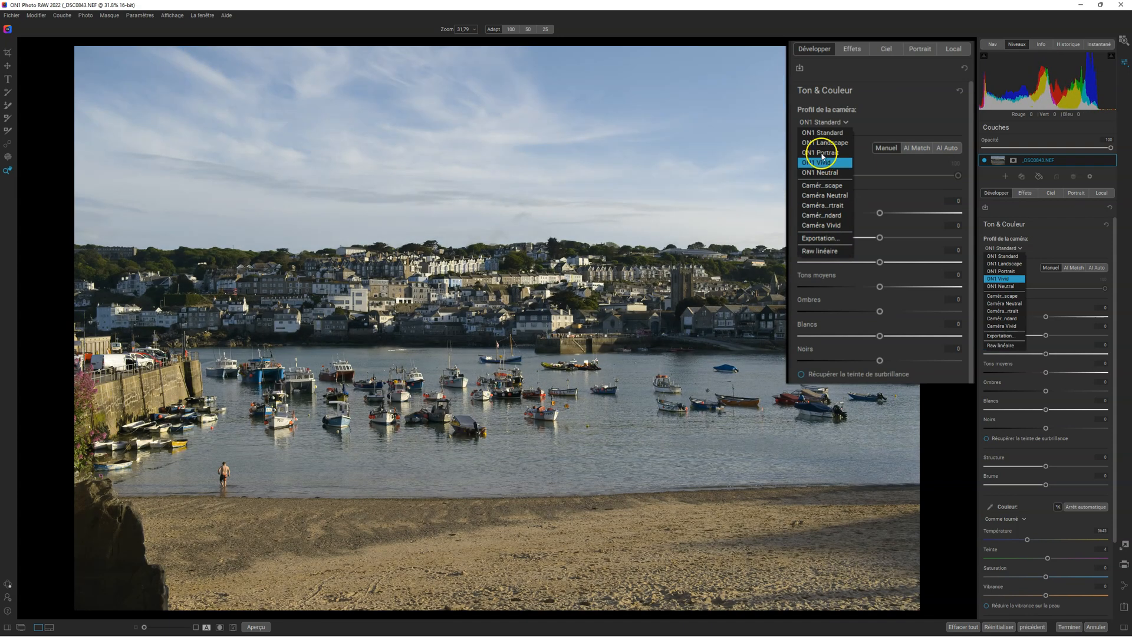
pyautogui.click(823, 133)
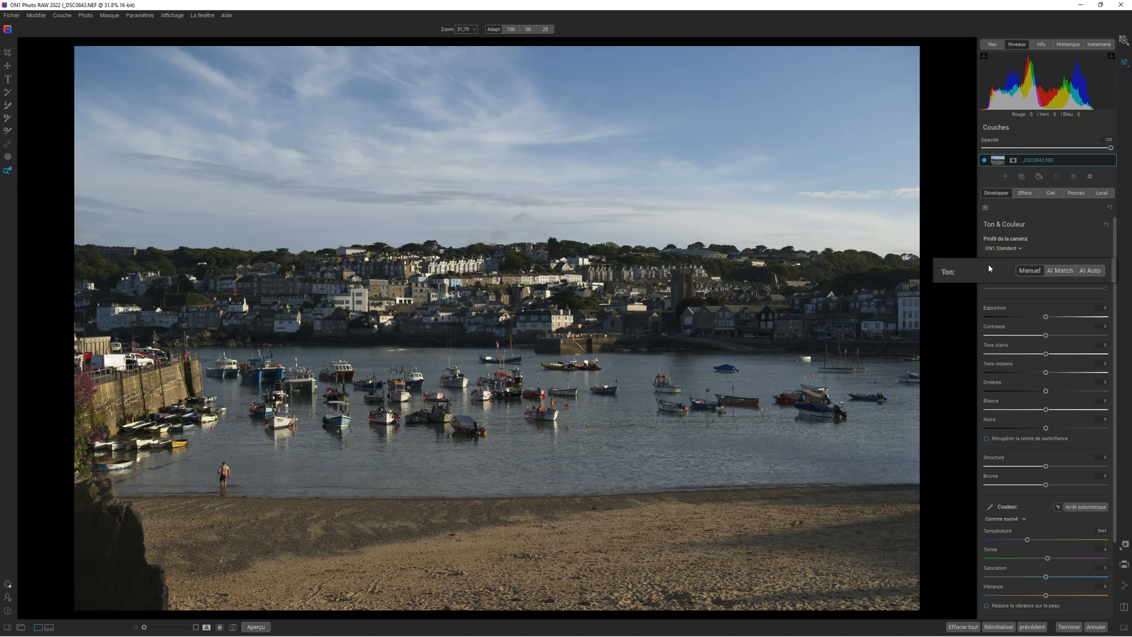
pyautogui.click(1069, 272)
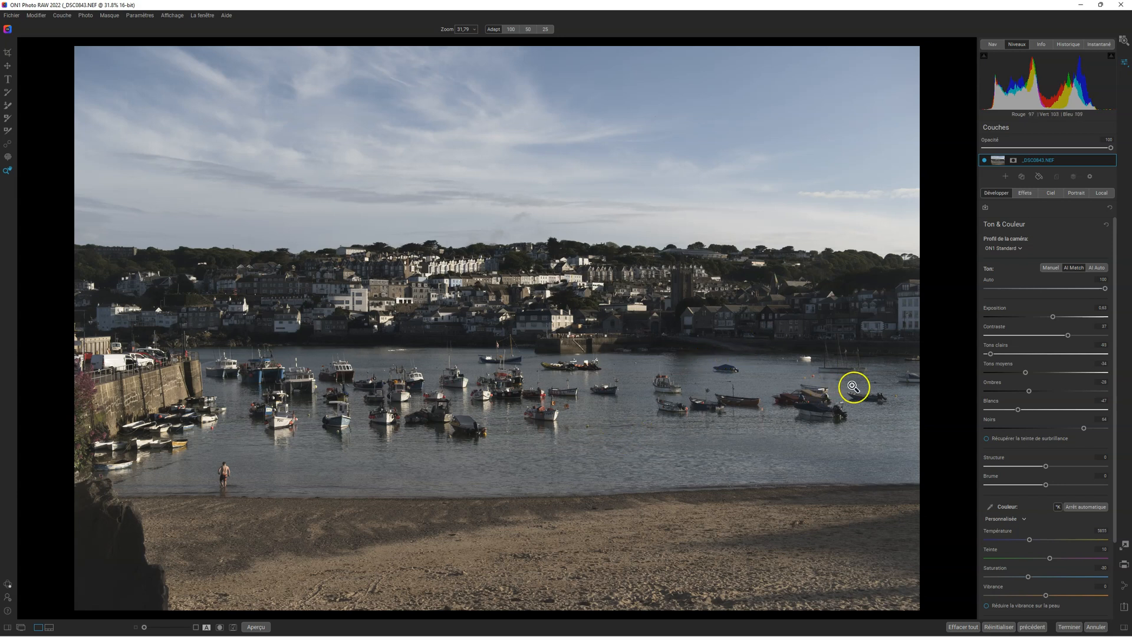
pyautogui.click(1089, 266)
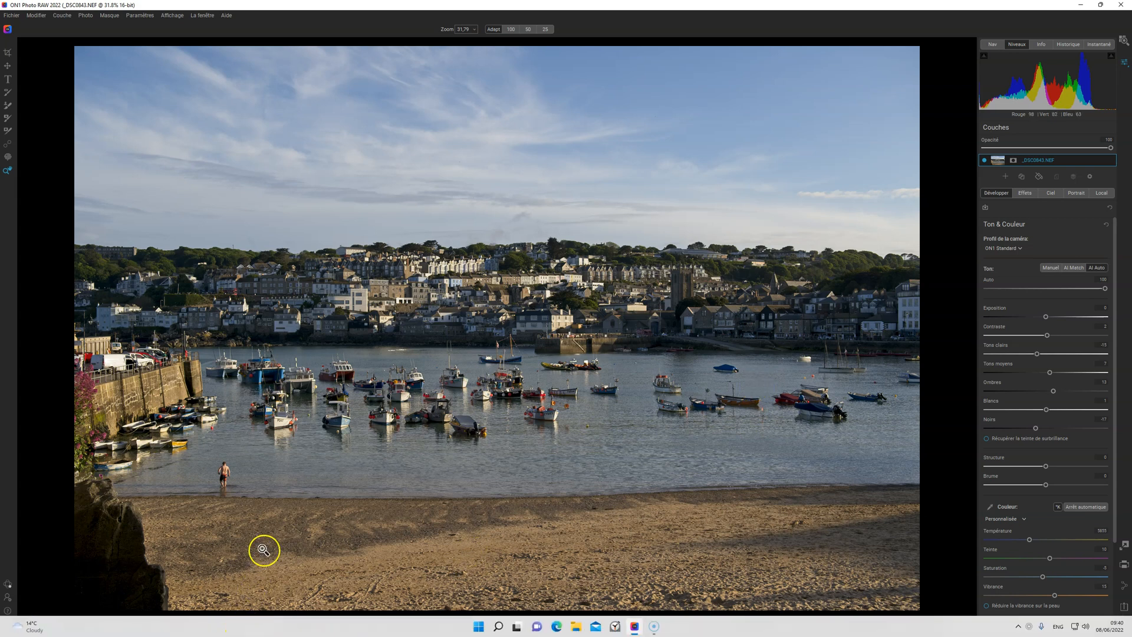
pyautogui.click(325, 624)
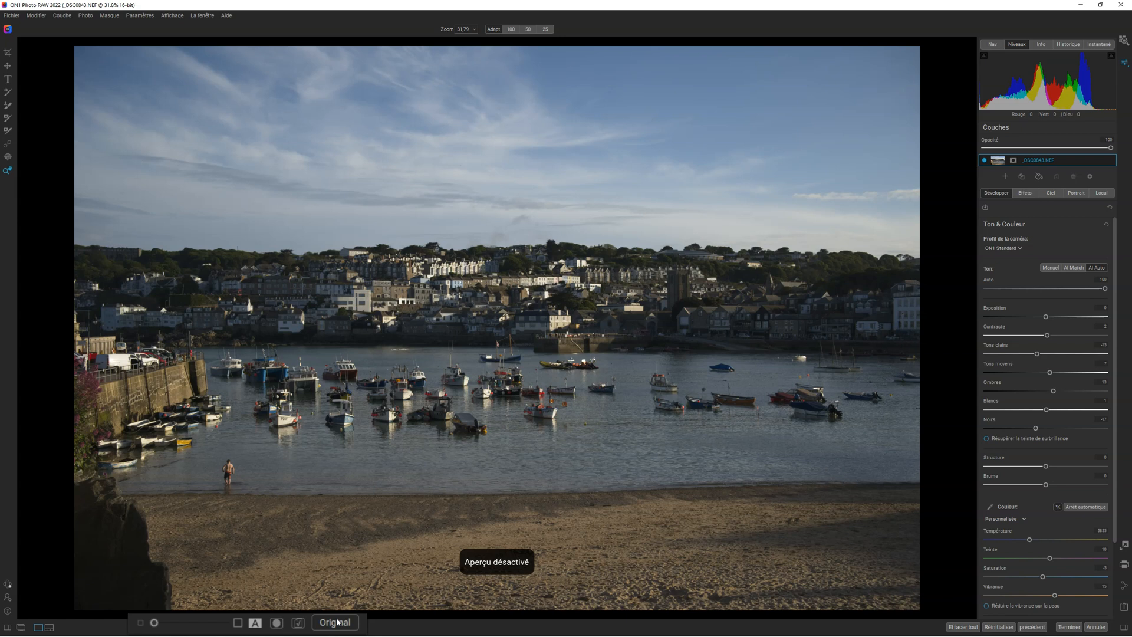
pyautogui.click(337, 622)
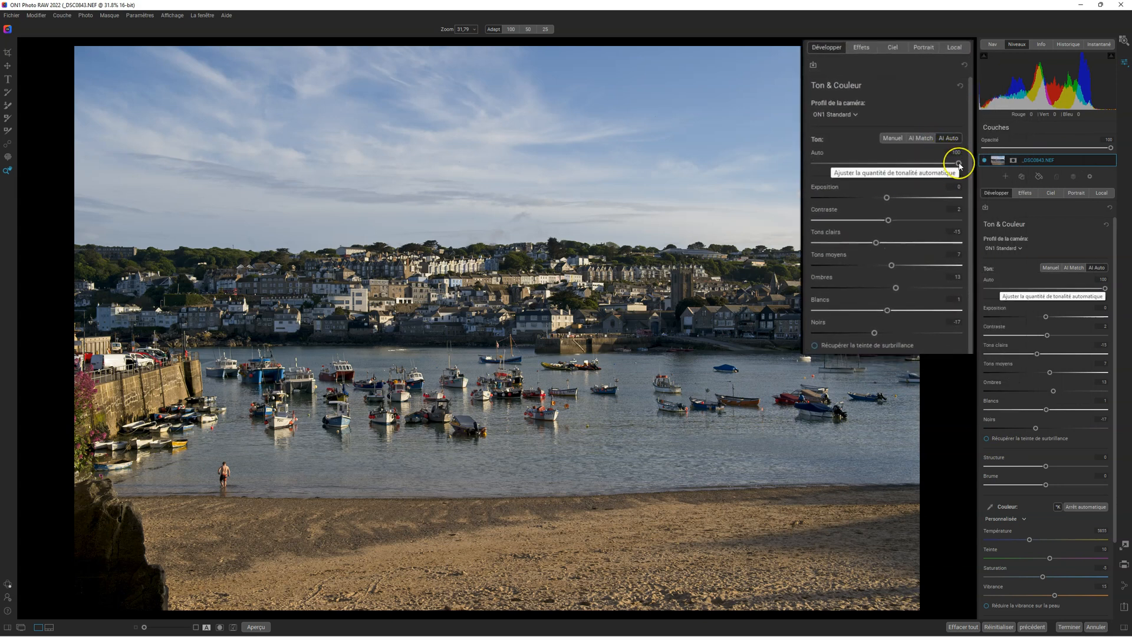
# Try the Auto tone amount at 47 and return it to 100
pyautogui.moveTo(960, 166); pyautogui.dragTo(883, 163)
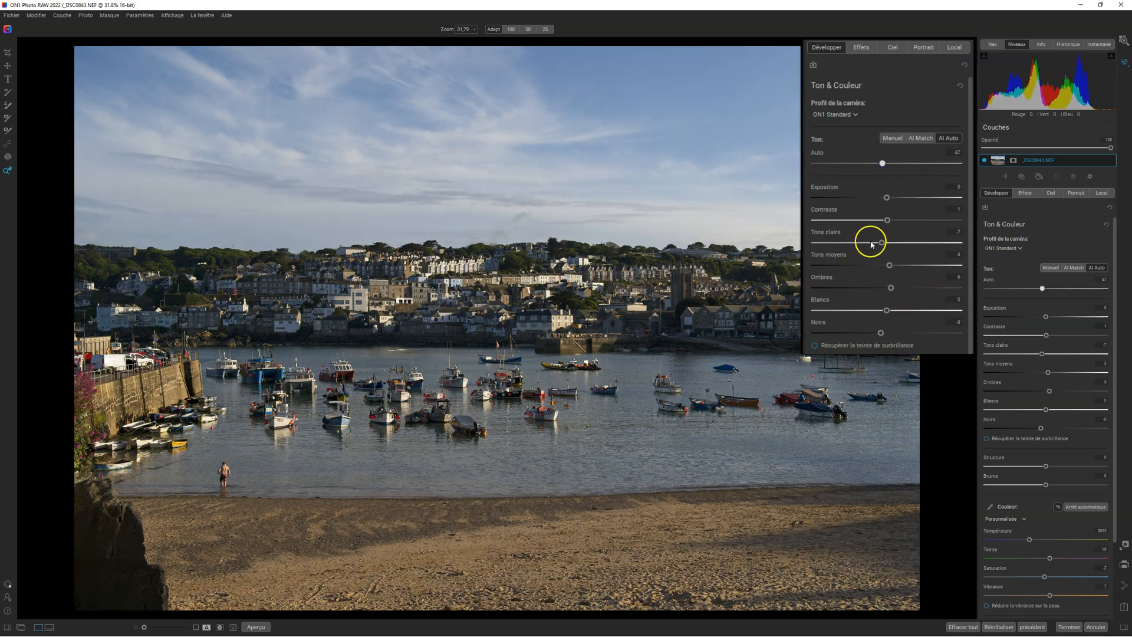
pyautogui.moveTo(882, 162); pyautogui.dragTo(973, 167)
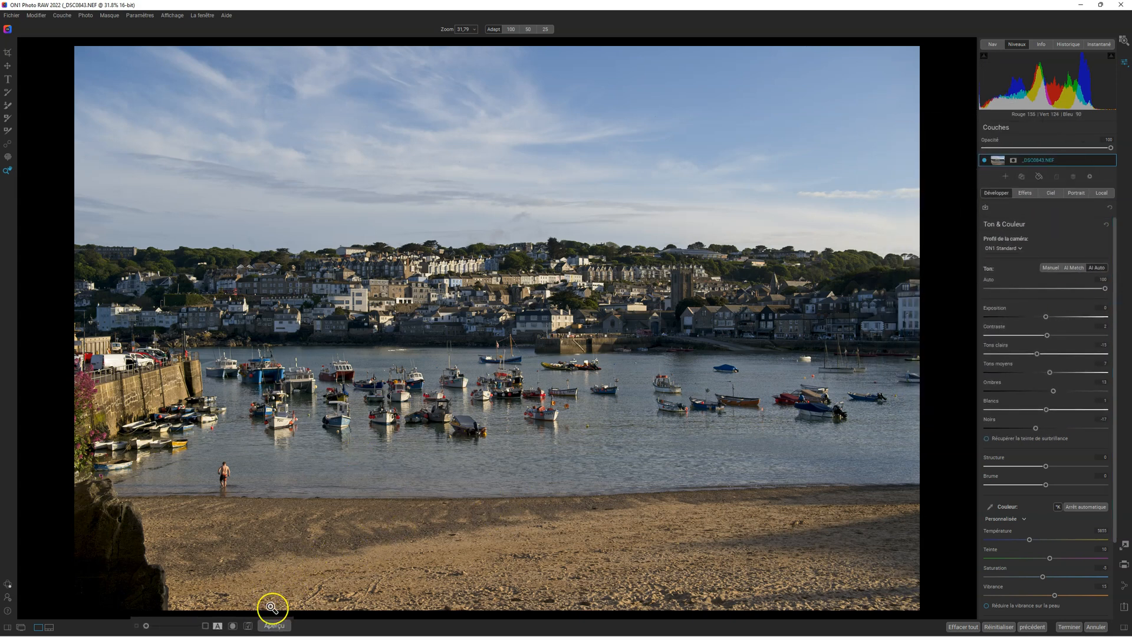
# Compare the developed photo with the original using the preview toggle and the split before/after view, moving the divider across the harbour
pyautogui.click(256, 627)
pyautogui.click(318, 627)
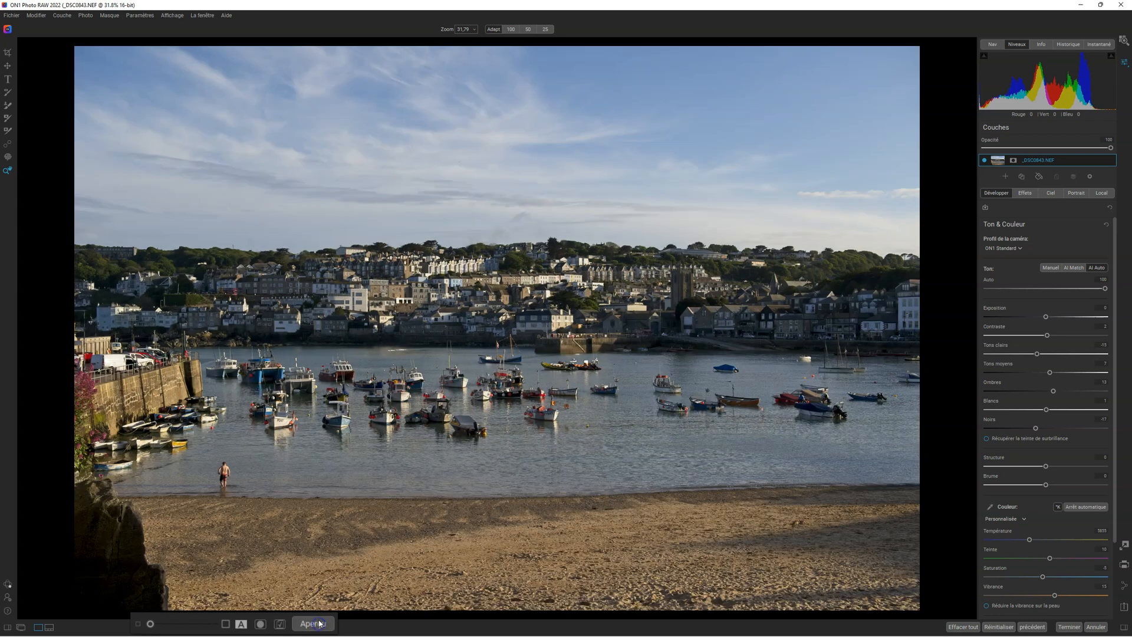
pyautogui.click(240, 624)
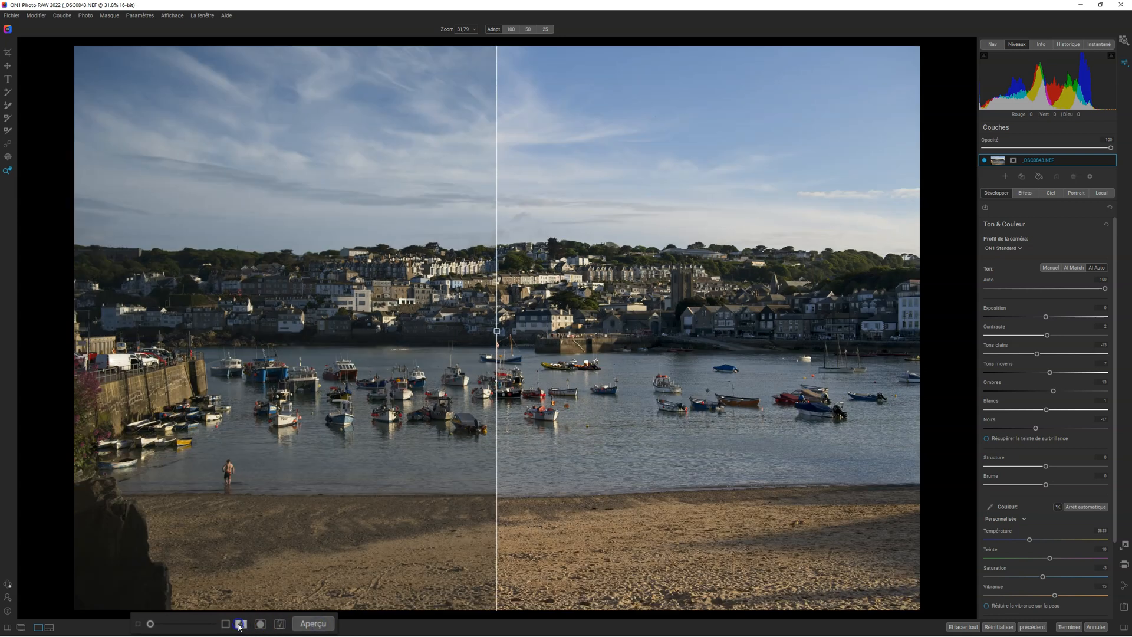
pyautogui.moveTo(497, 331); pyautogui.dragTo(197, 363)
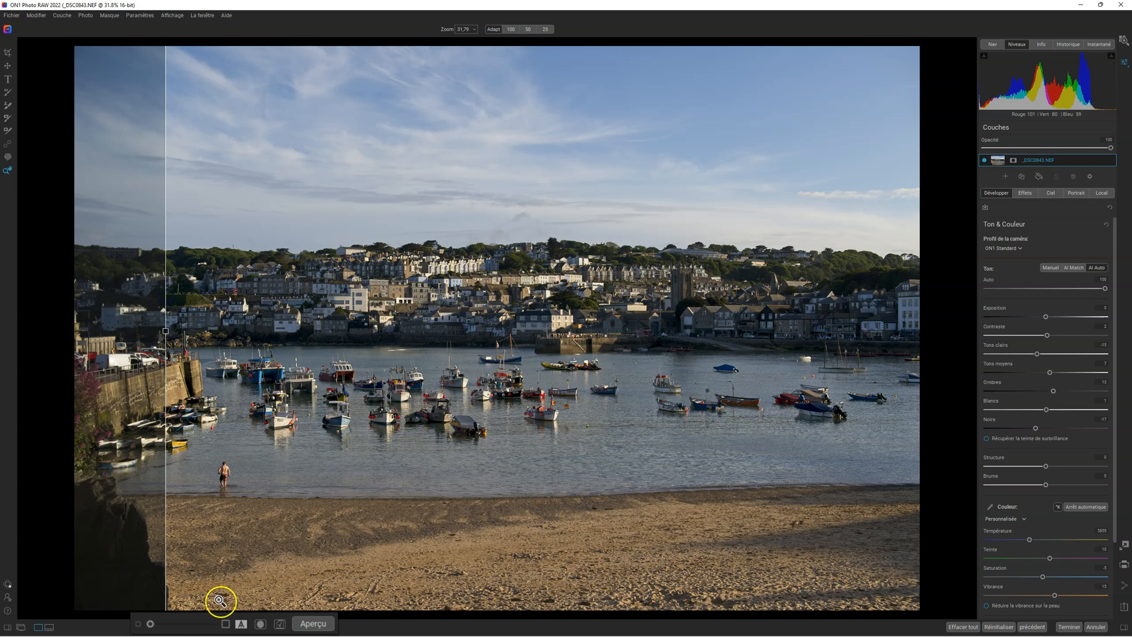
pyautogui.click(241, 624)
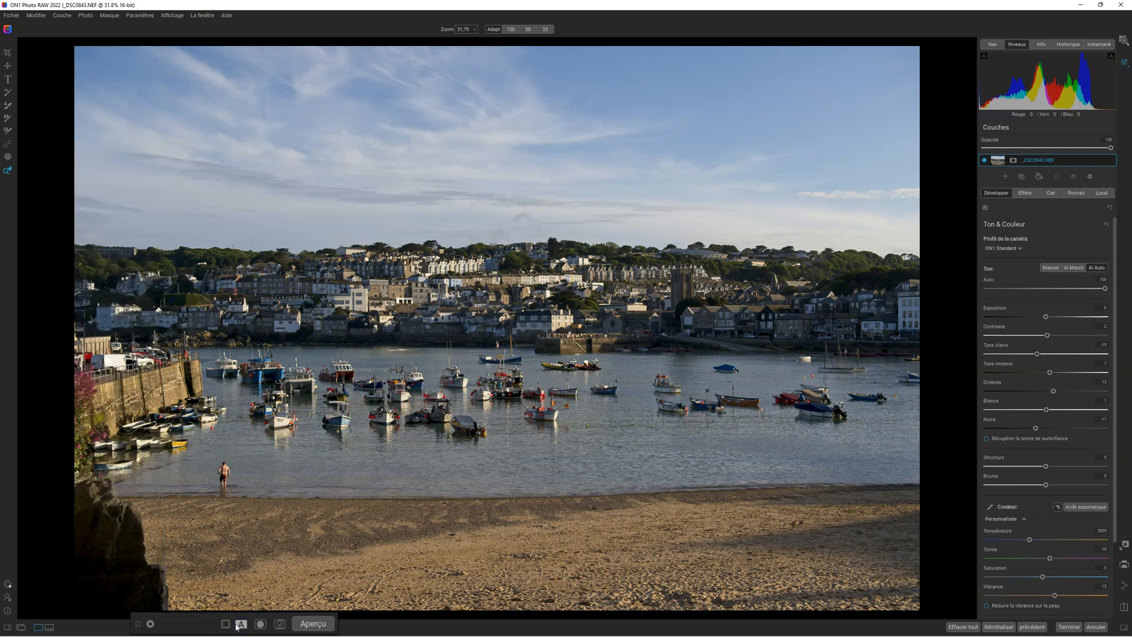
pyautogui.click(242, 625)
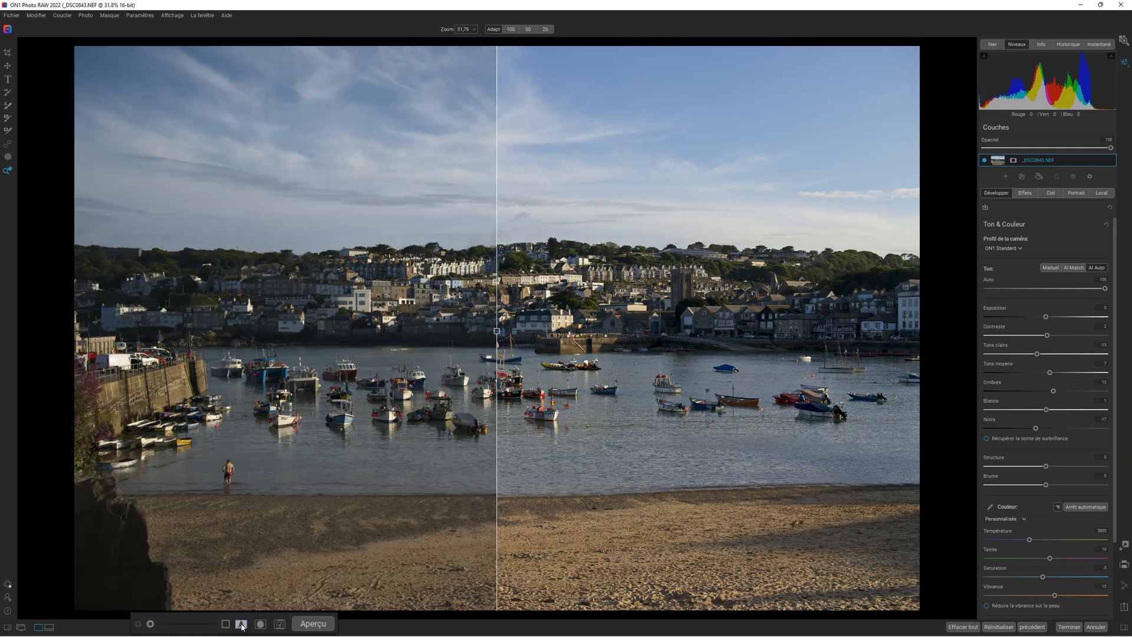
pyautogui.click(241, 624)
pyautogui.click(318, 626)
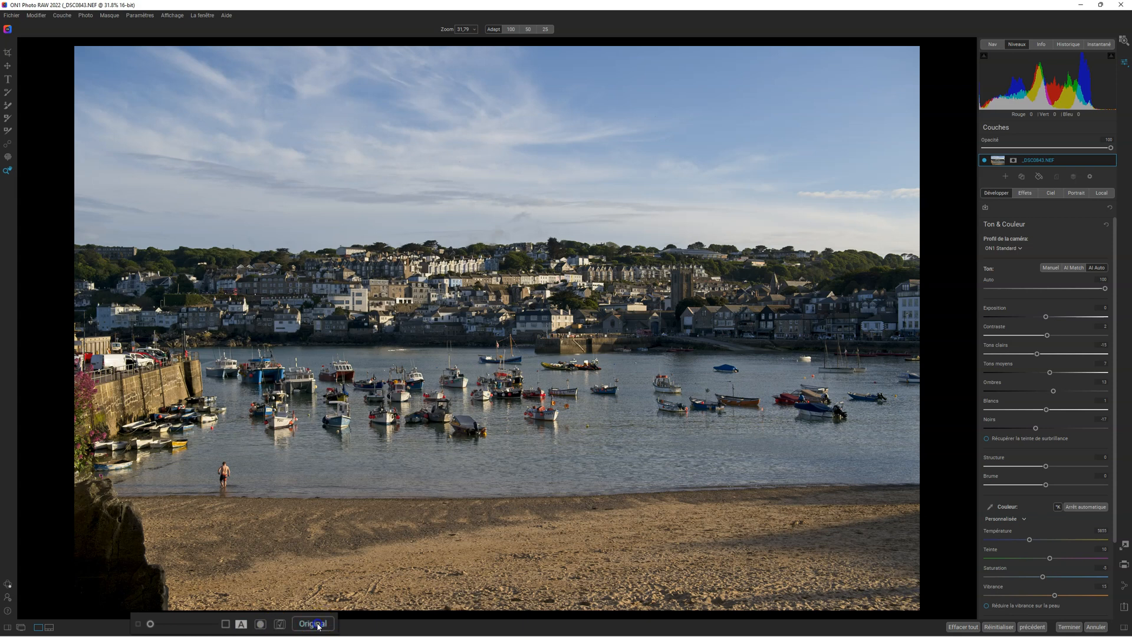
pyautogui.click(317, 626)
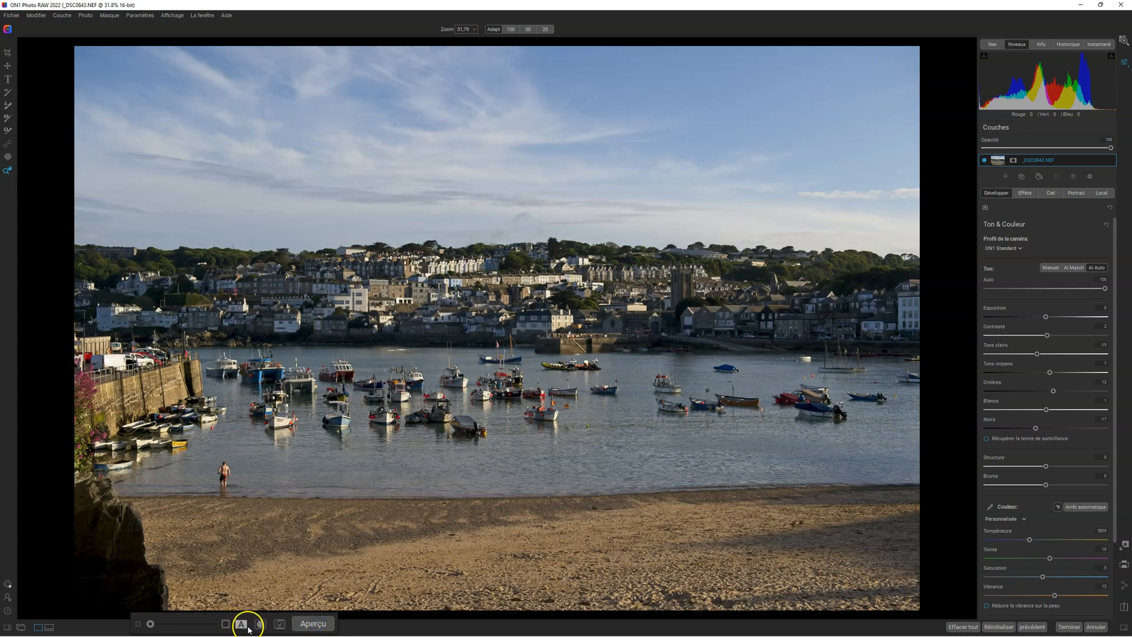
pyautogui.click(241, 627)
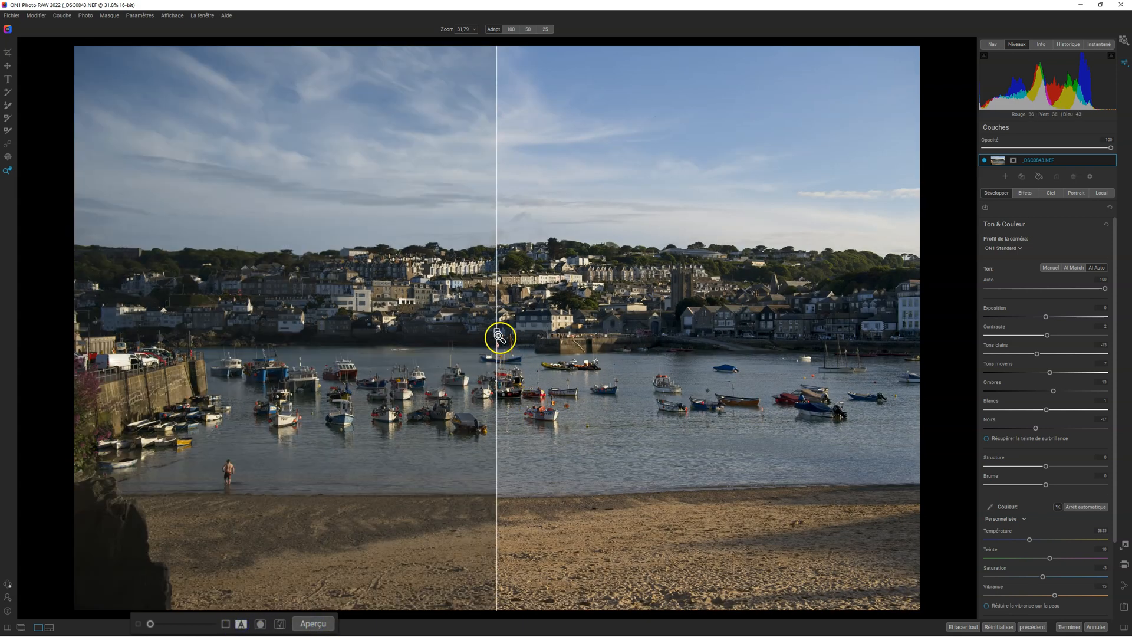
pyautogui.moveTo(497, 333); pyautogui.dragTo(347, 330)
pyautogui.moveTo(427, 321); pyautogui.dragTo(307, 330)
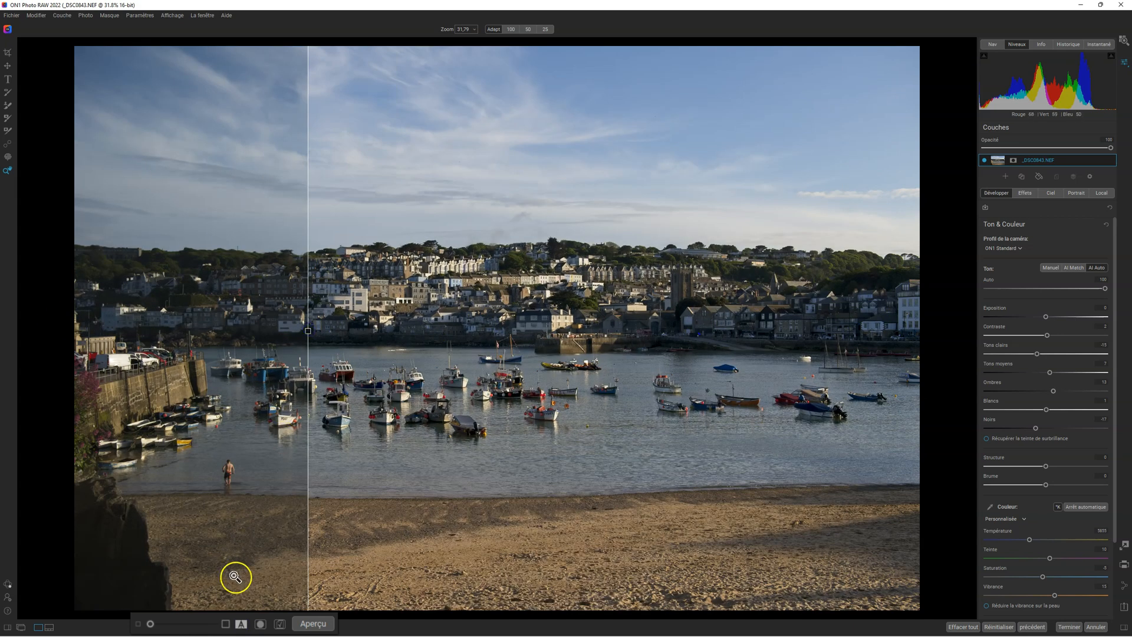
pyautogui.click(239, 623)
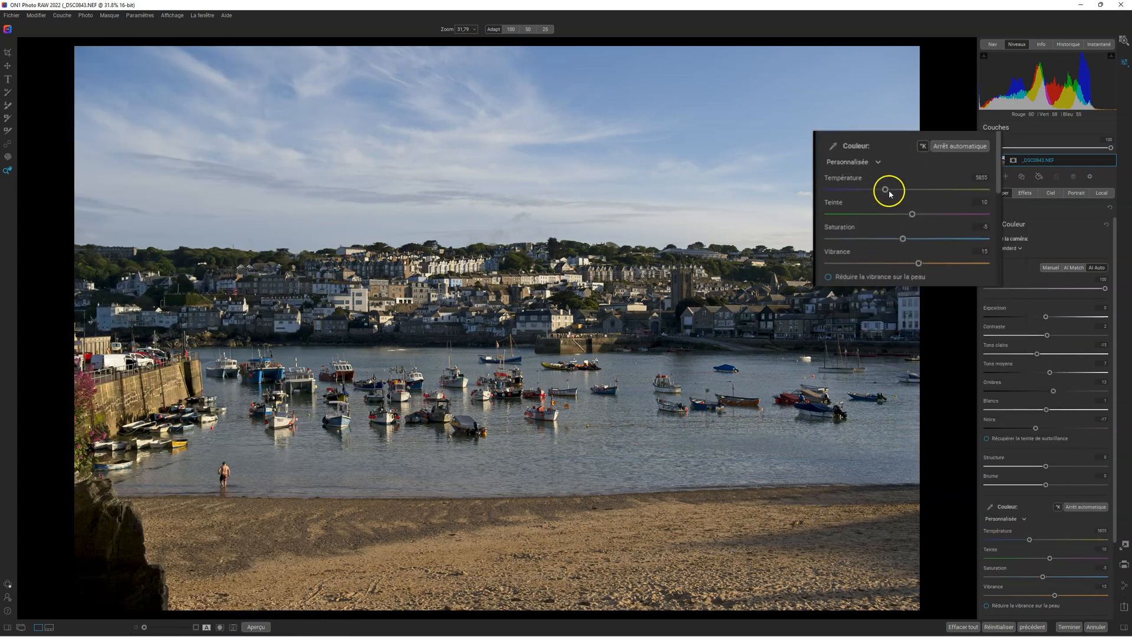
# Try a colour temperature of 7200 and reset the temperature to its default
pyautogui.moveTo(850, 103); pyautogui.dragTo(875, 103)
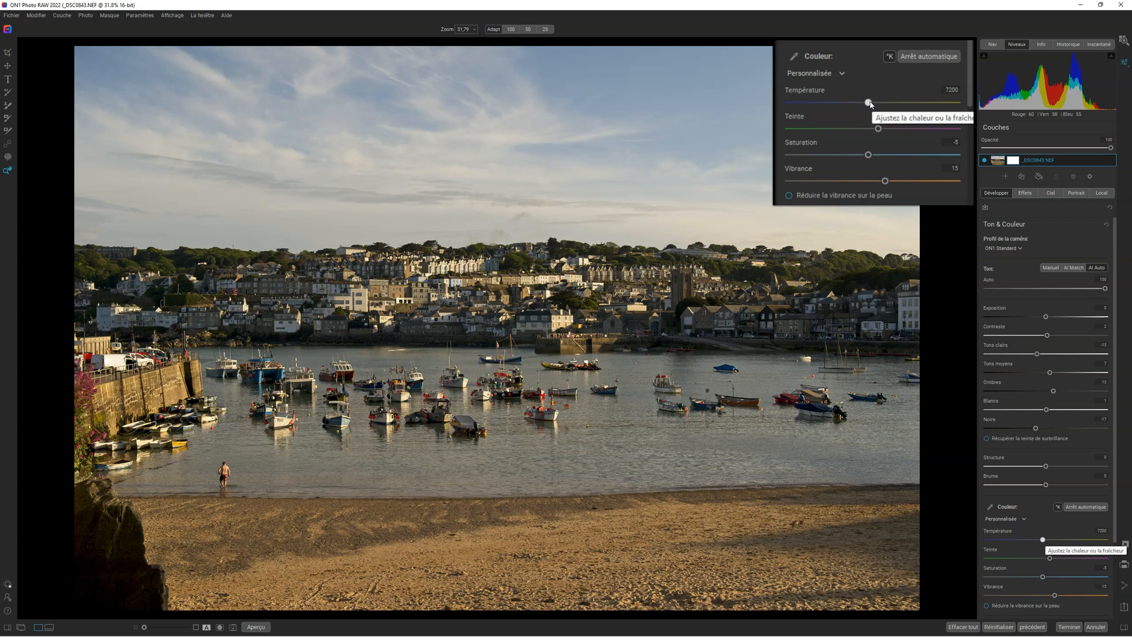
pyautogui.doubleClick(871, 104)
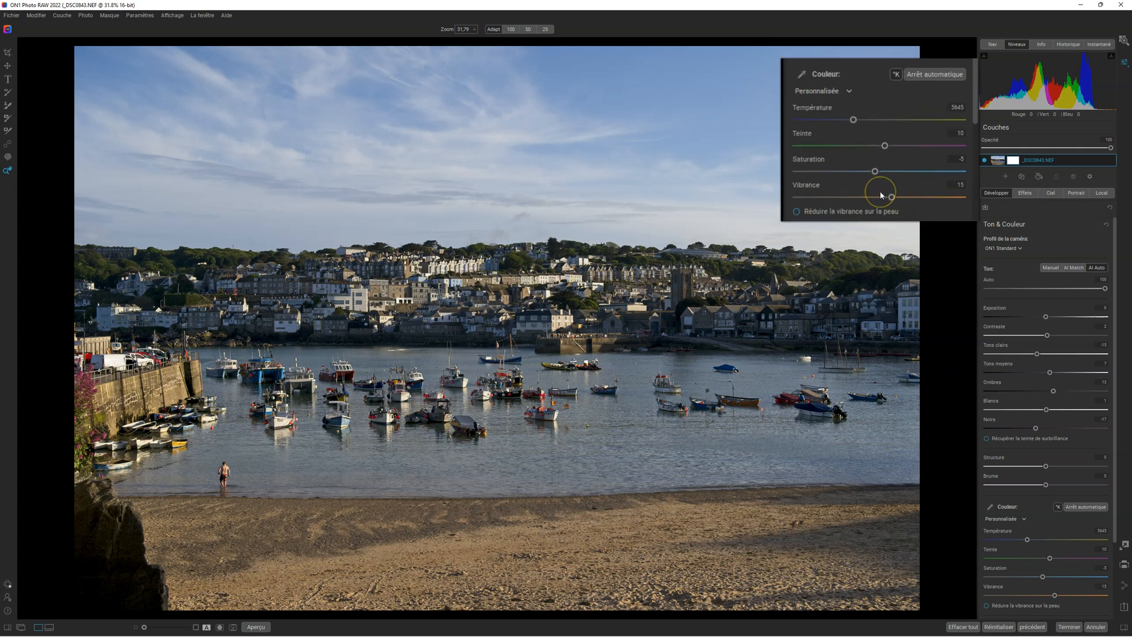
# Remove the man standing in the shallow water with the retouch brush in Soigner mode
pyautogui.click(9, 155)
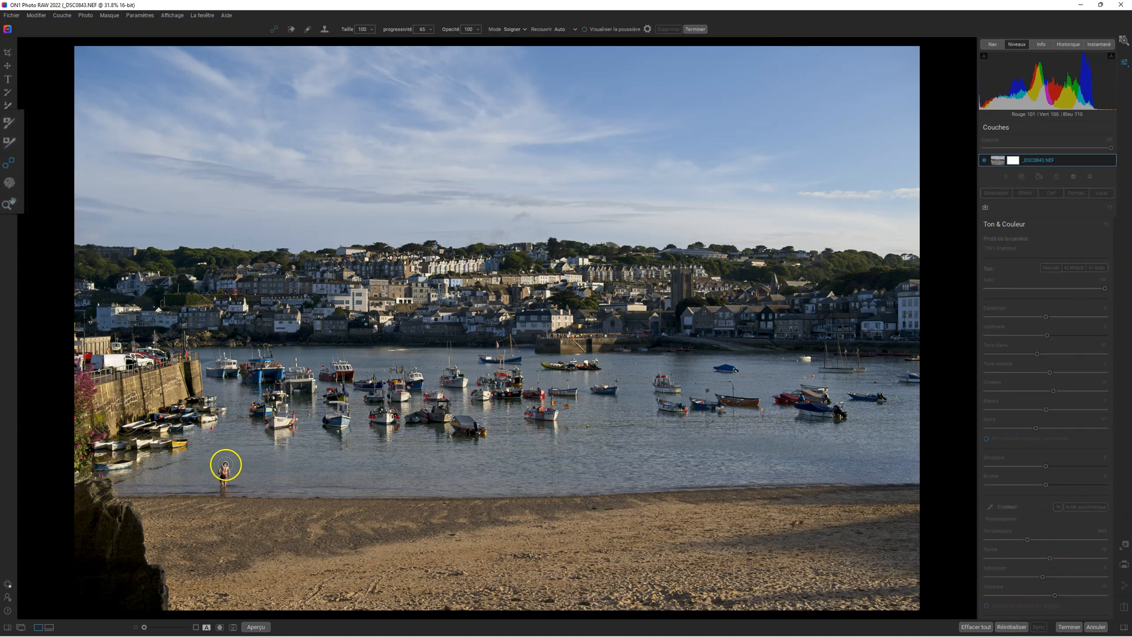
pyautogui.moveTo(225, 464); pyautogui.dragTo(224, 480)
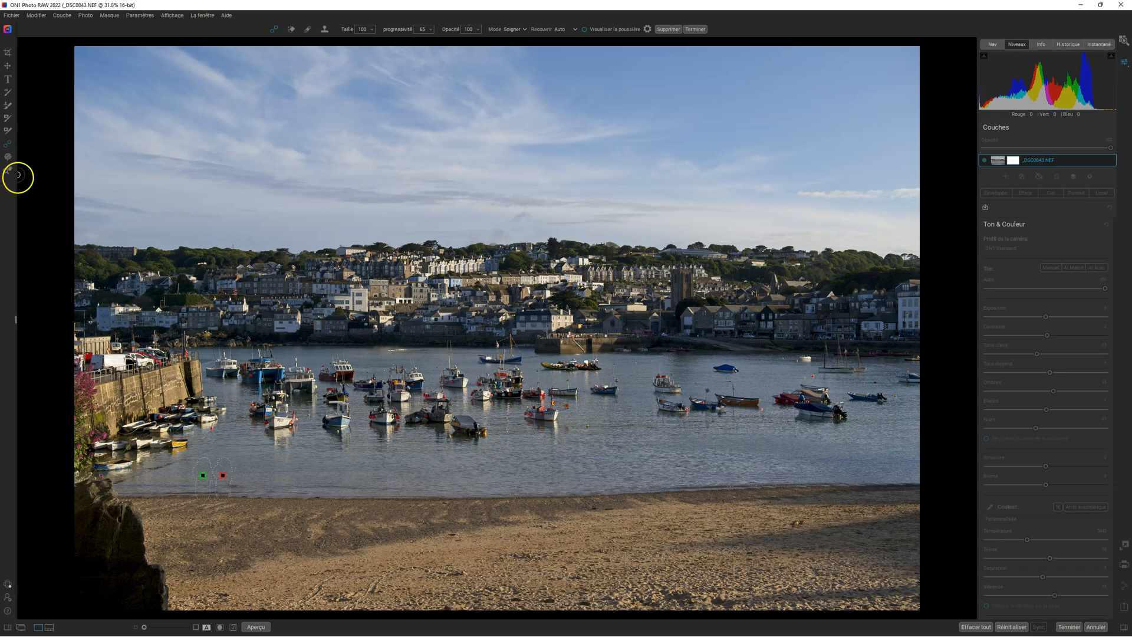
# Look at the Clone Stamp tool's options and return to the zoom tool
pyautogui.click(7, 148)
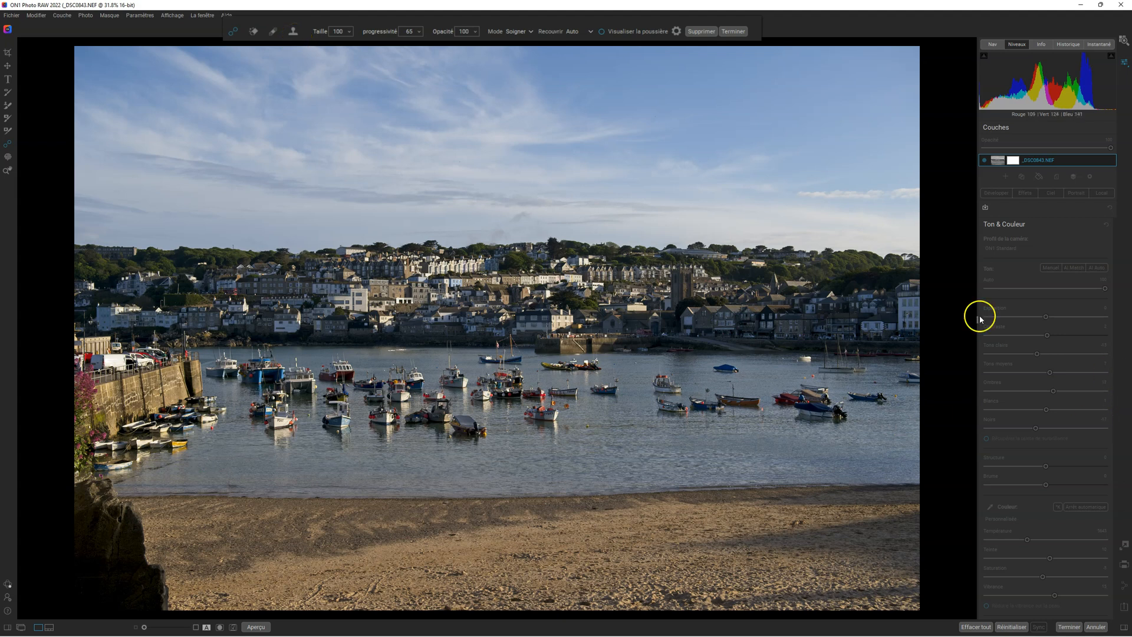
pyautogui.click(293, 31)
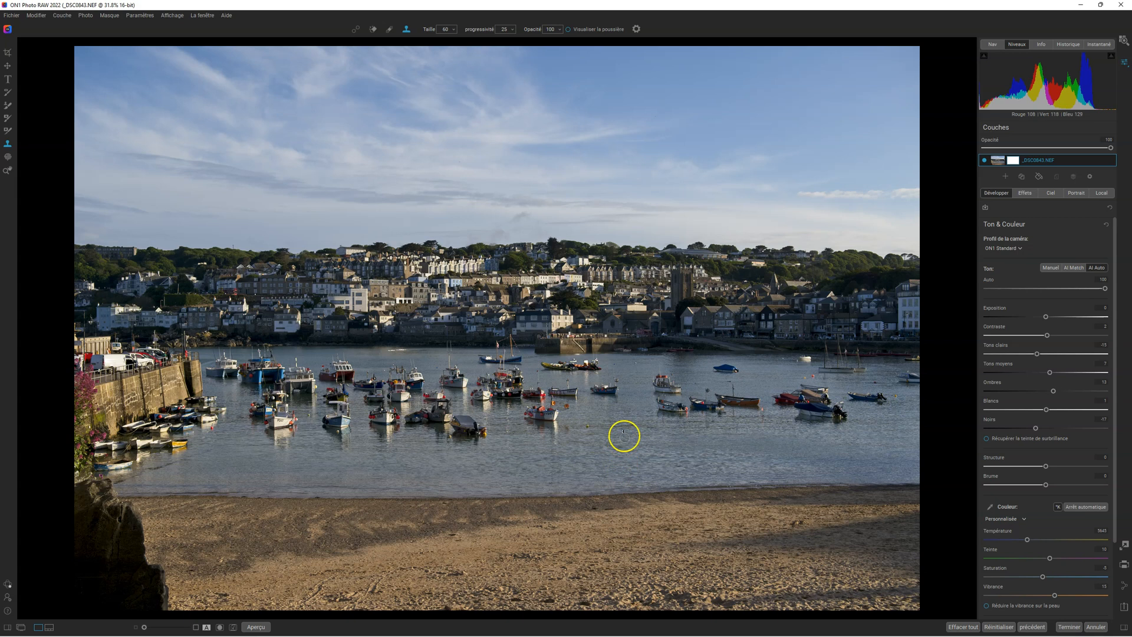
pyautogui.click(7, 172)
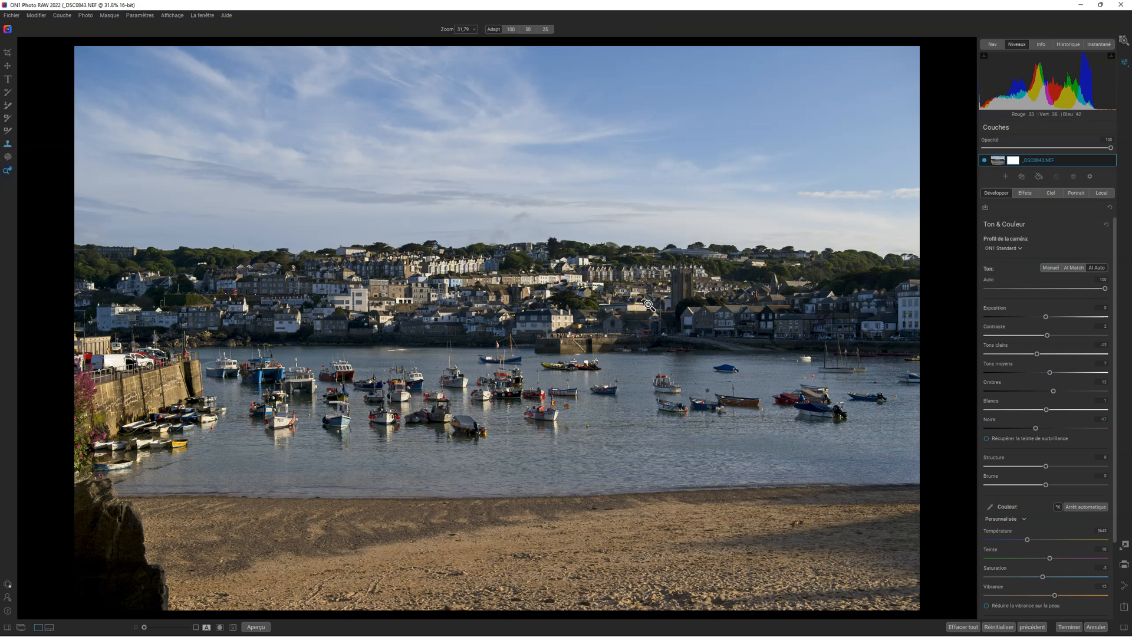
# Add the Ensoleillement filter to the photo's effects
pyautogui.click(1025, 193)
pyautogui.click(1050, 225)
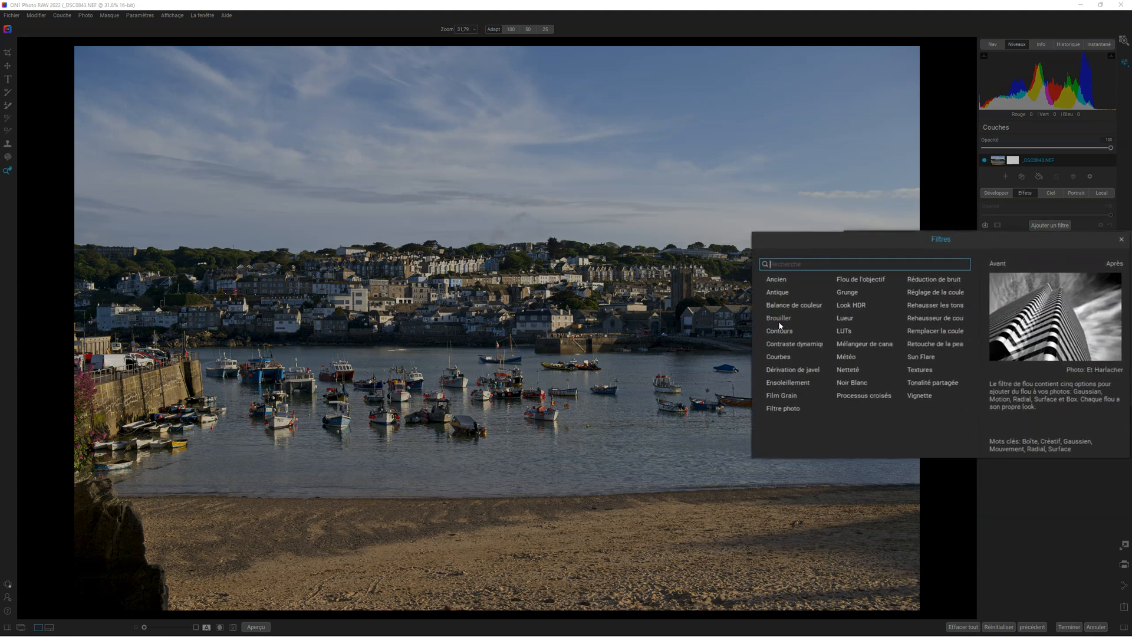
pyautogui.click(788, 382)
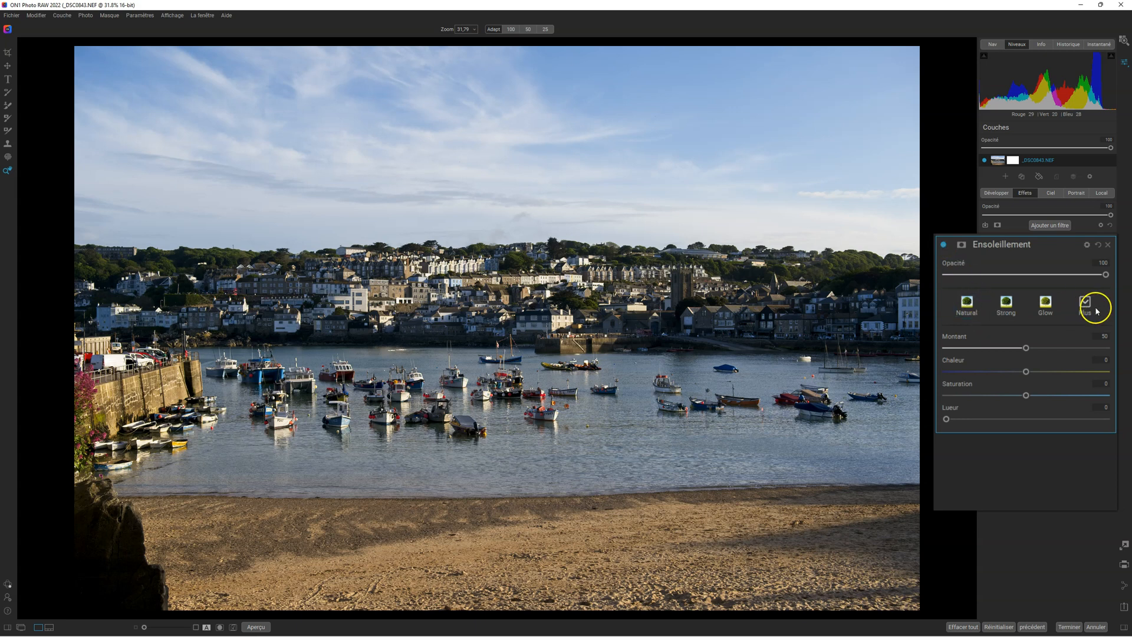
# Try the Natural, Strong and Glow styles of the Ensoleillement filter, look through its additional styles, and apply Natural
pyautogui.click(972, 304)
pyautogui.click(1007, 305)
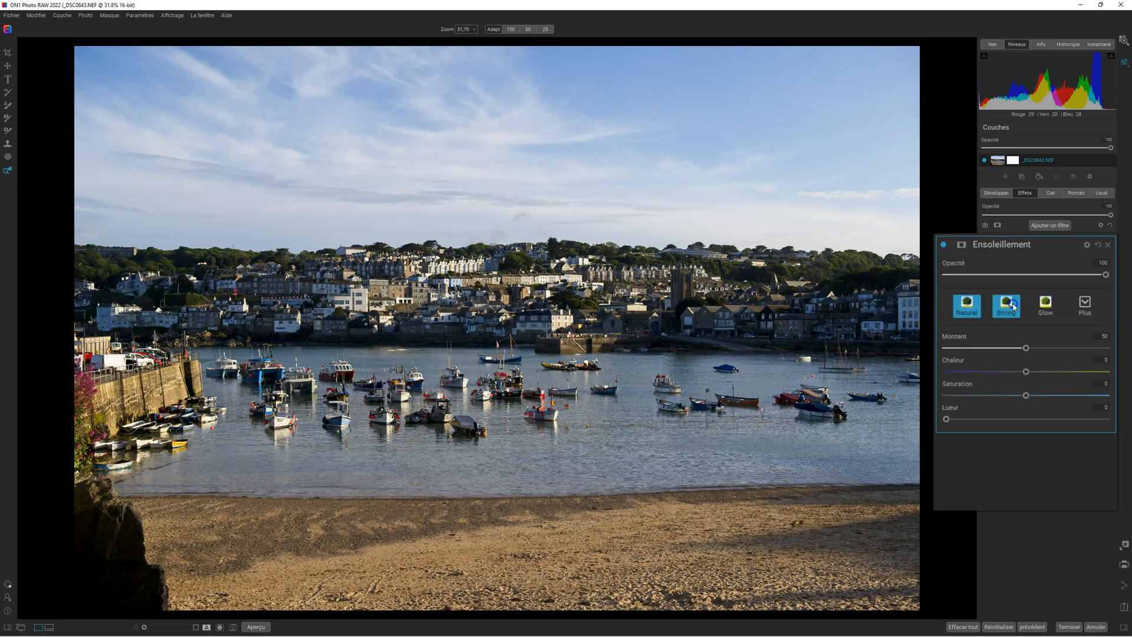
pyautogui.click(1052, 304)
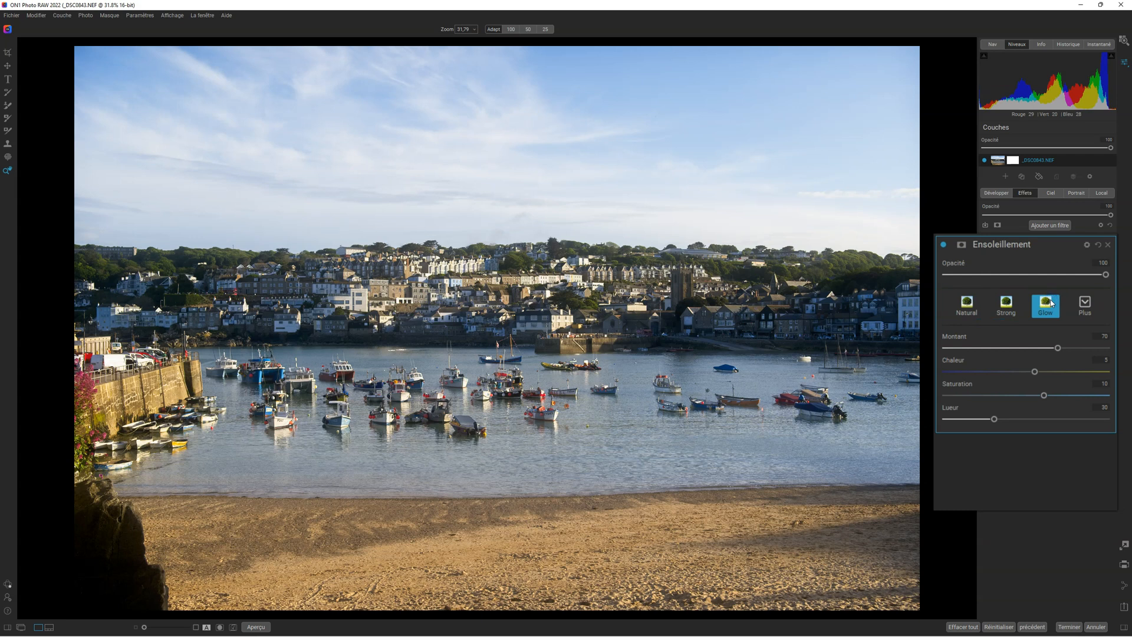
pyautogui.click(1081, 302)
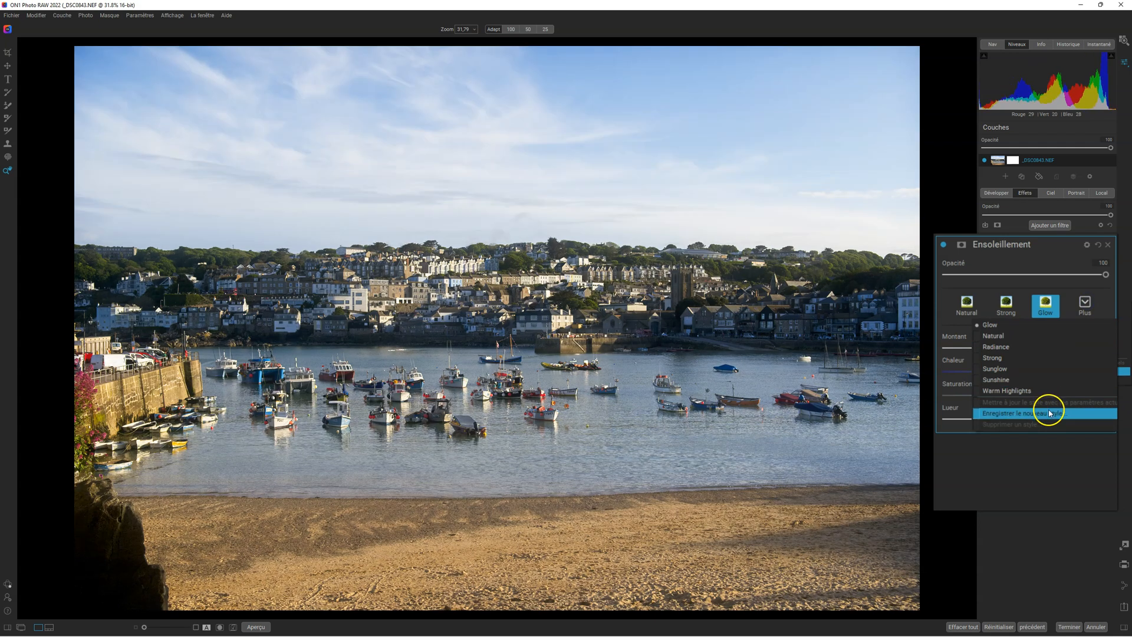
pyautogui.click(1016, 472)
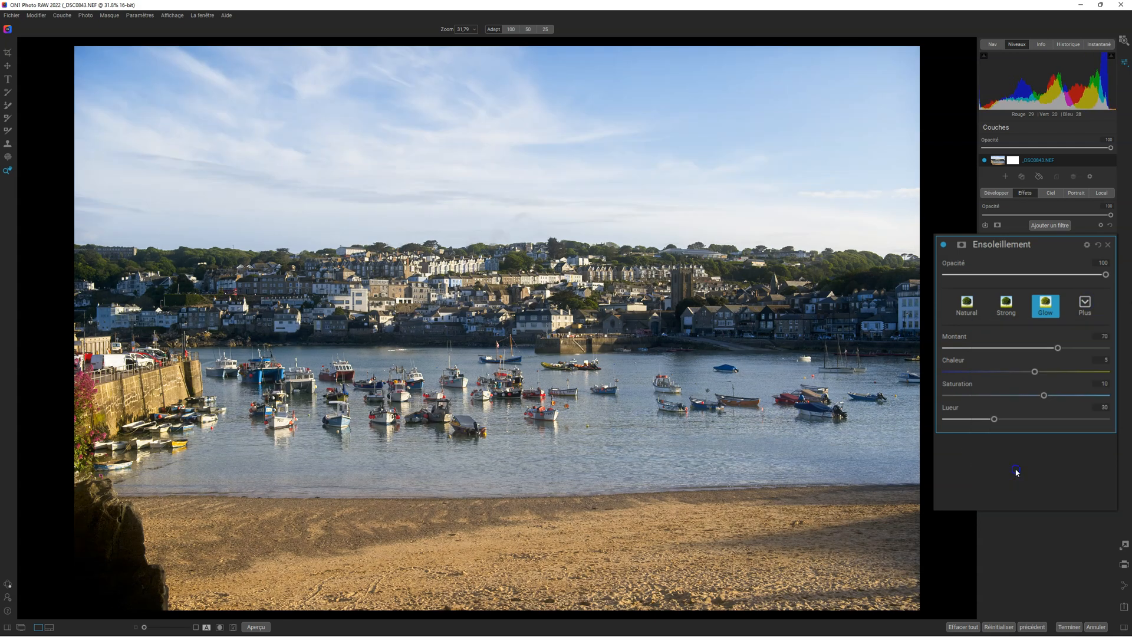
pyautogui.click(974, 307)
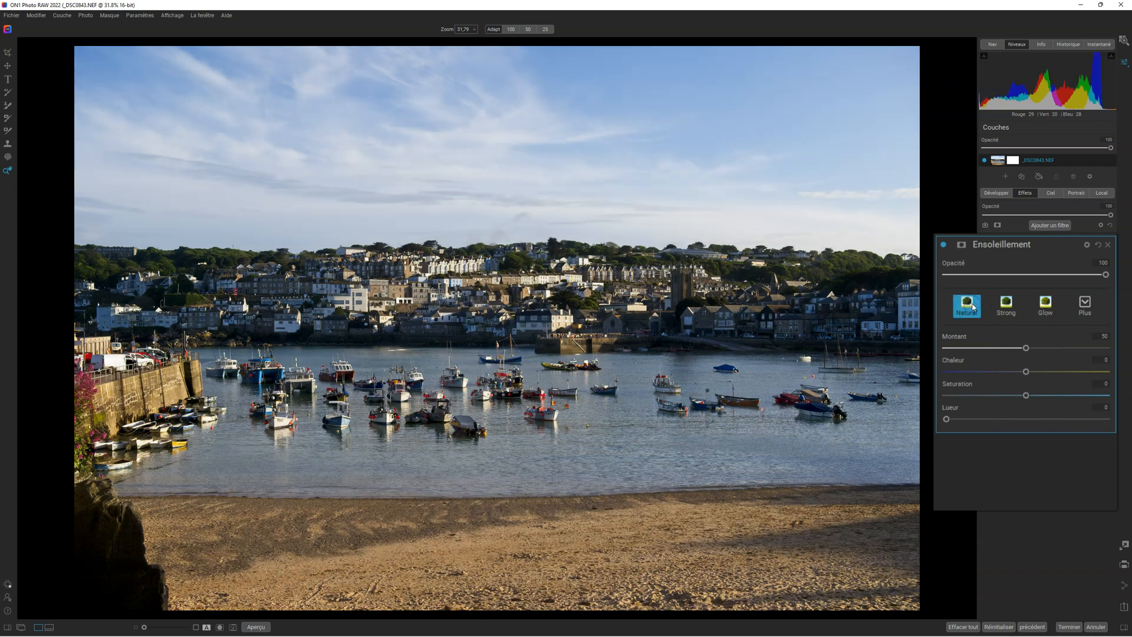
# Set the Ensoleillement filter's Montant to about 68, Chaleur to 22, Saturation to 15 and Lueur to 42
pyautogui.moveTo(1026, 348)
pyautogui.mouseDown()
pyautogui.moveTo(949, 349)
pyautogui.moveTo(1027, 352)
pyautogui.mouseUp()
pyautogui.click(1040, 346)
pyautogui.moveTo(1040, 346); pyautogui.dragTo(1052, 390)
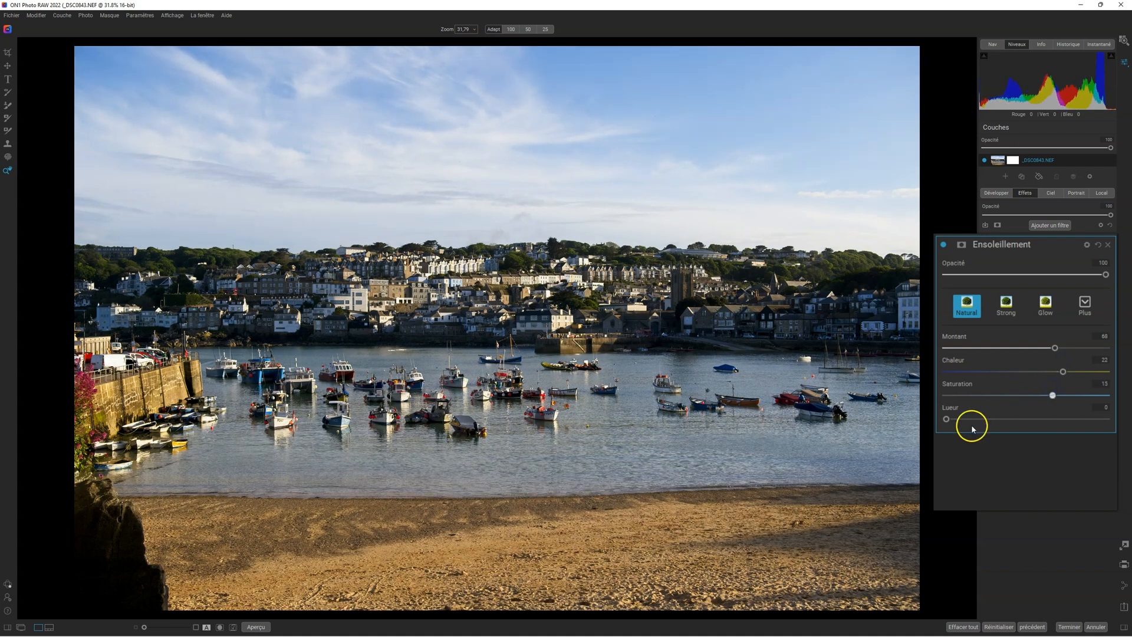
pyautogui.moveTo(946, 418); pyautogui.dragTo(1014, 415)
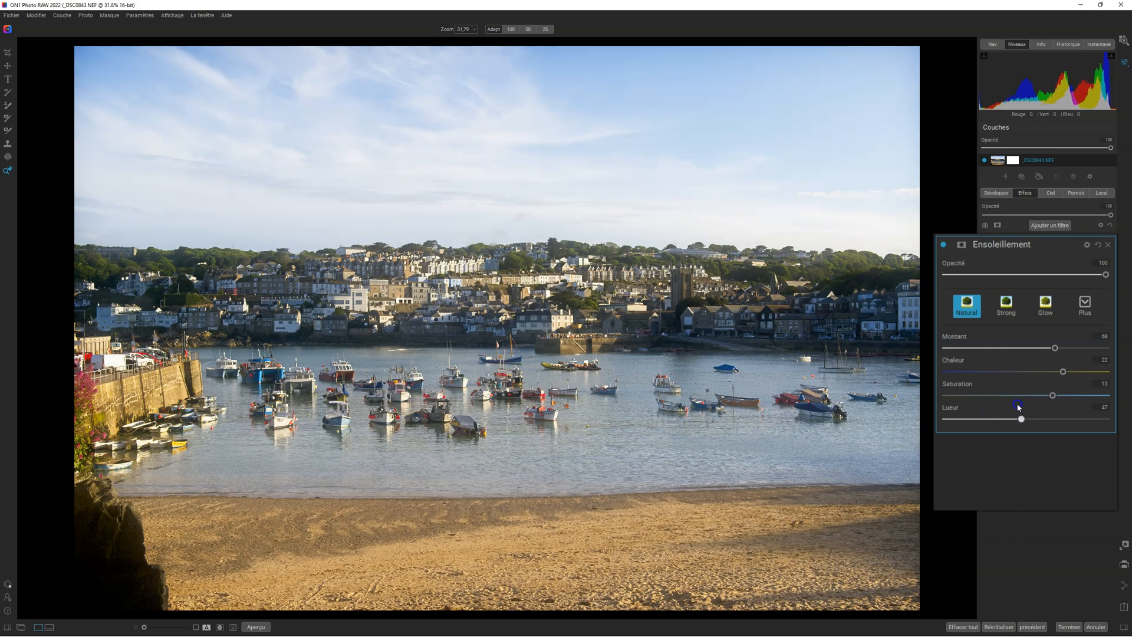
# Compare the photo with and without the Ensoleillement filter, trying out the filter's opacity and leaving it at 100
pyautogui.click(943, 245)
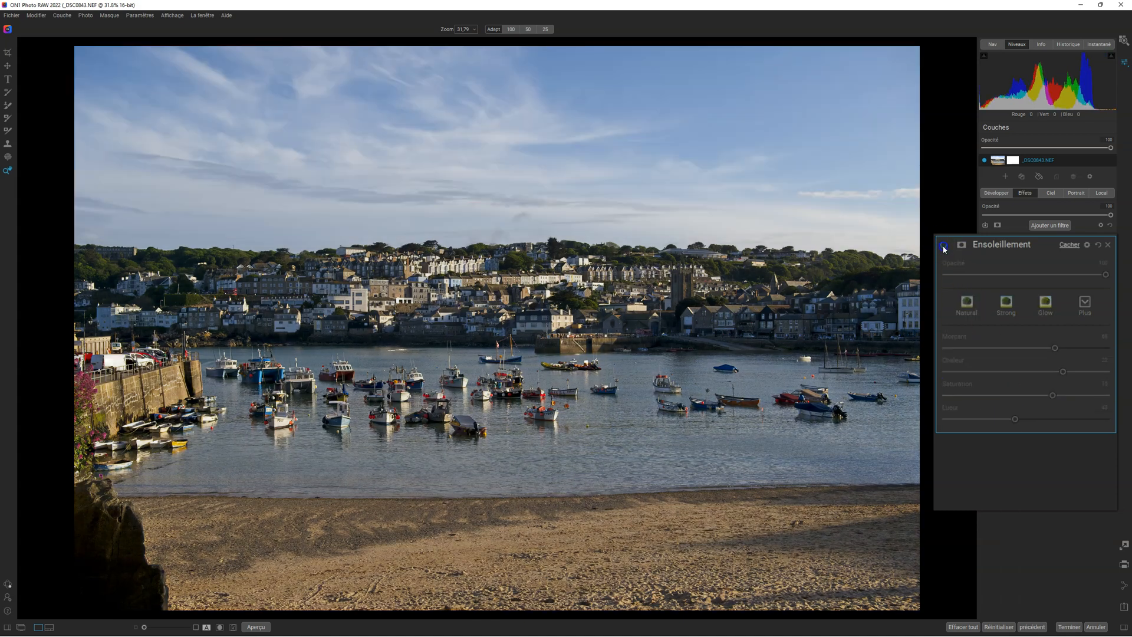
pyautogui.click(944, 245)
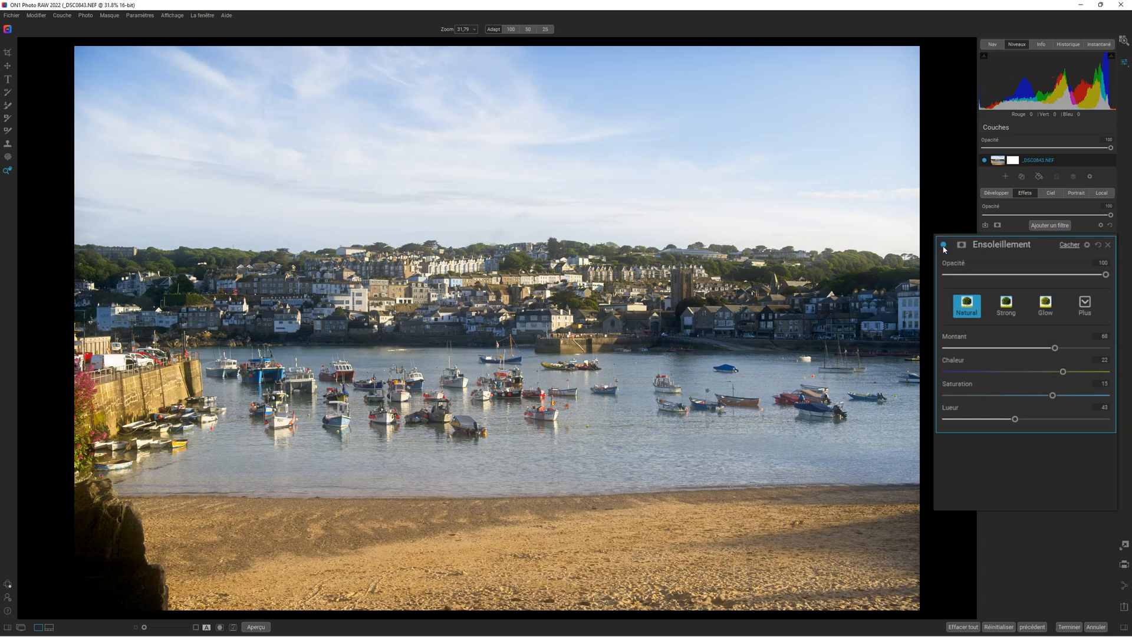
pyautogui.moveTo(1105, 274)
pyautogui.mouseDown()
pyautogui.moveTo(955, 275)
pyautogui.moveTo(1115, 273)
pyautogui.mouseUp()
pyautogui.moveTo(1105, 274); pyautogui.dragTo(1129, 268)
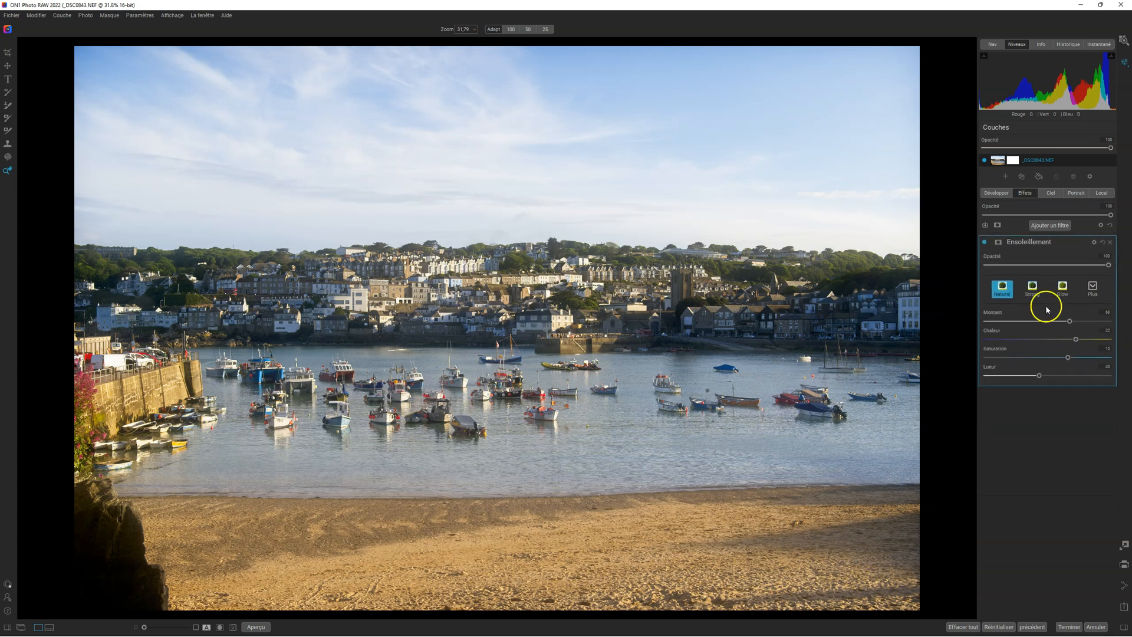
# Try an inverted luminosity (Lumen) mask on the Ensoleillement filter, displaying the mask in black and white while inverting it
pyautogui.click(990, 242)
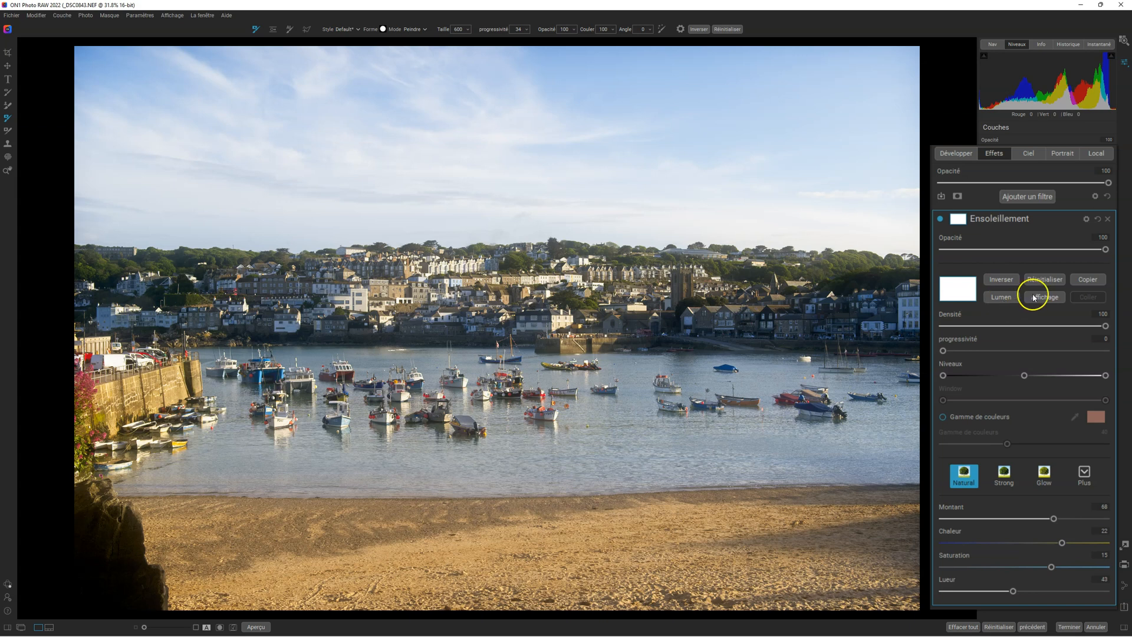
pyautogui.click(1002, 297)
pyautogui.click(1036, 298)
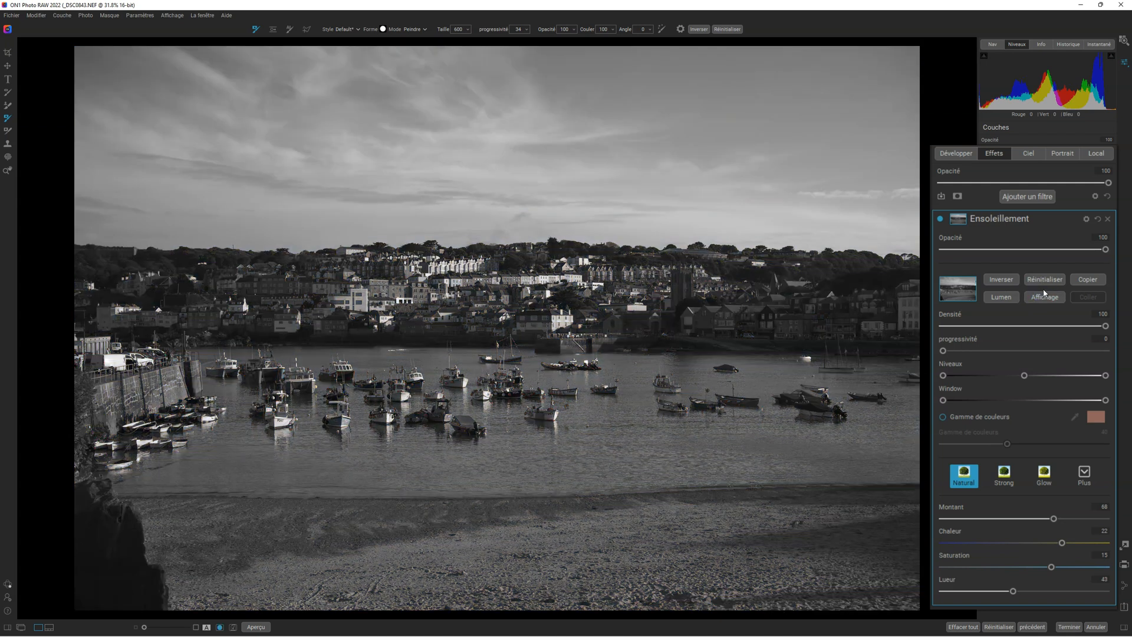
pyautogui.click(1000, 278)
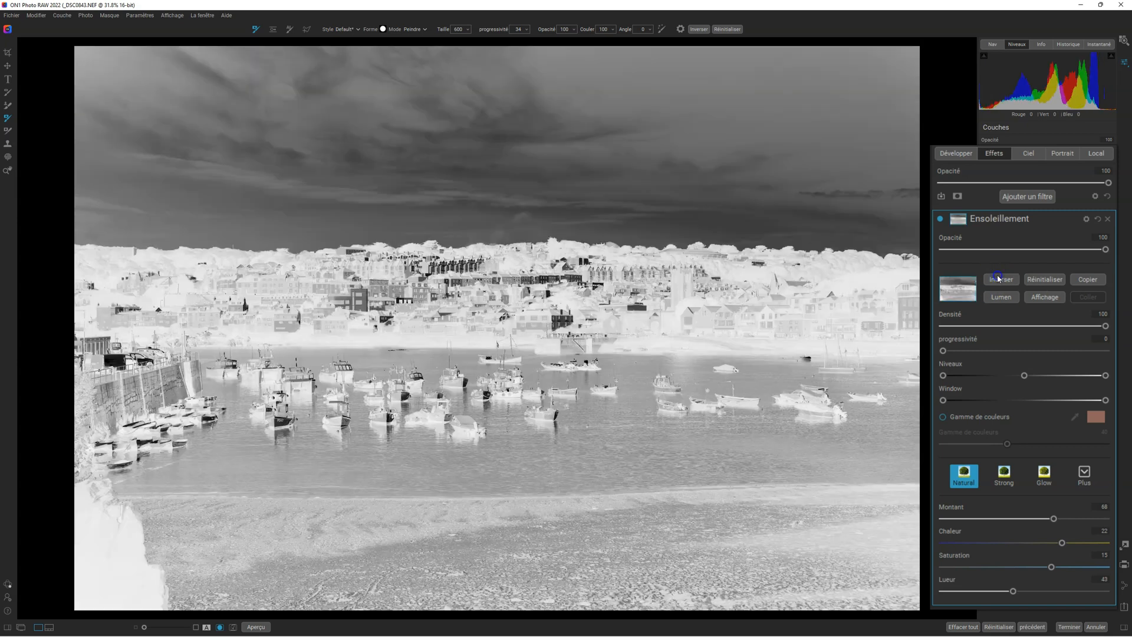
pyautogui.click(1041, 299)
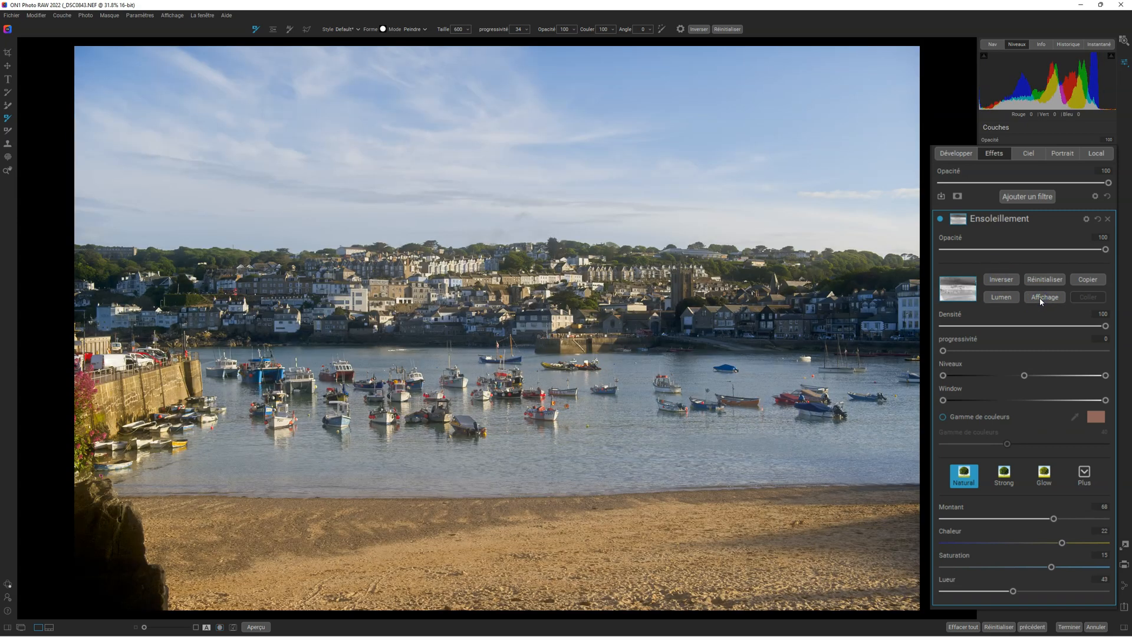
# Invert the Ensoleillement filter's luminosity mask back and forth to compare its effect on the highlights and the shadows
pyautogui.click(1000, 279)
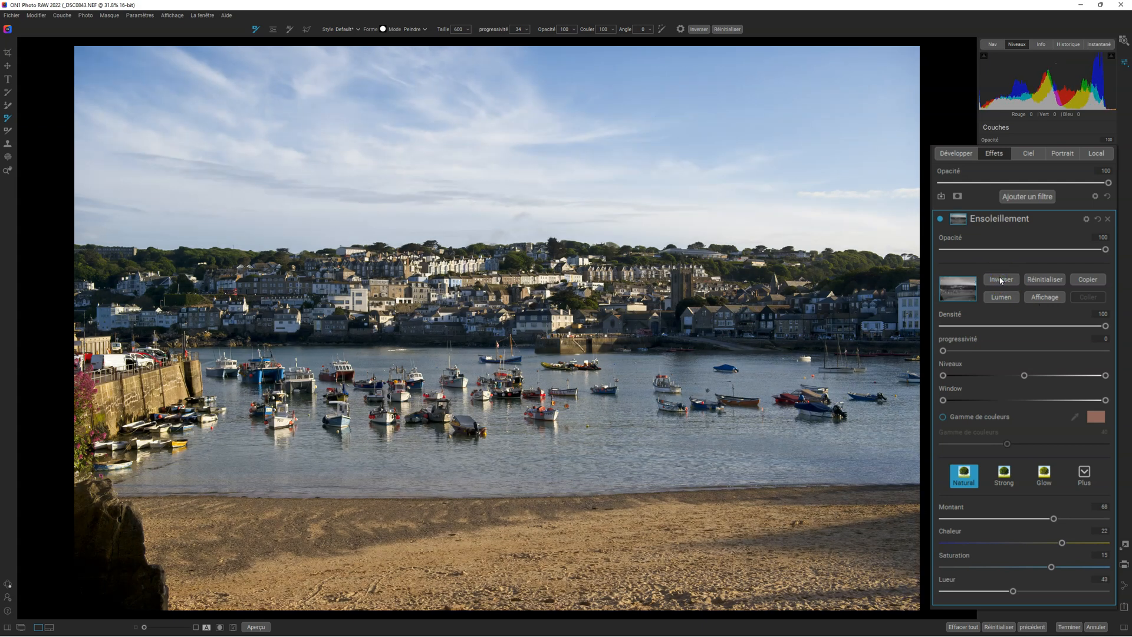
pyautogui.click(1001, 280)
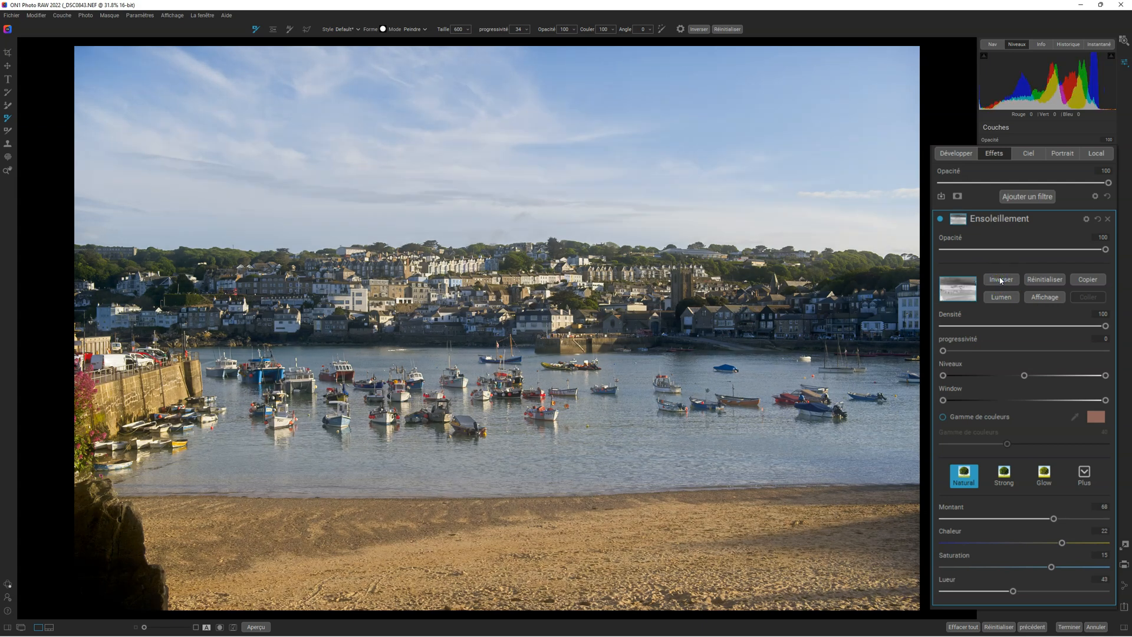
pyautogui.click(1001, 280)
pyautogui.click(1000, 280)
pyautogui.click(1001, 280)
# Try raising the black and midtone levels (Niveaux) of the Ensoleillement filter's inverted mask, checking it in mask view
pyautogui.click(1030, 296)
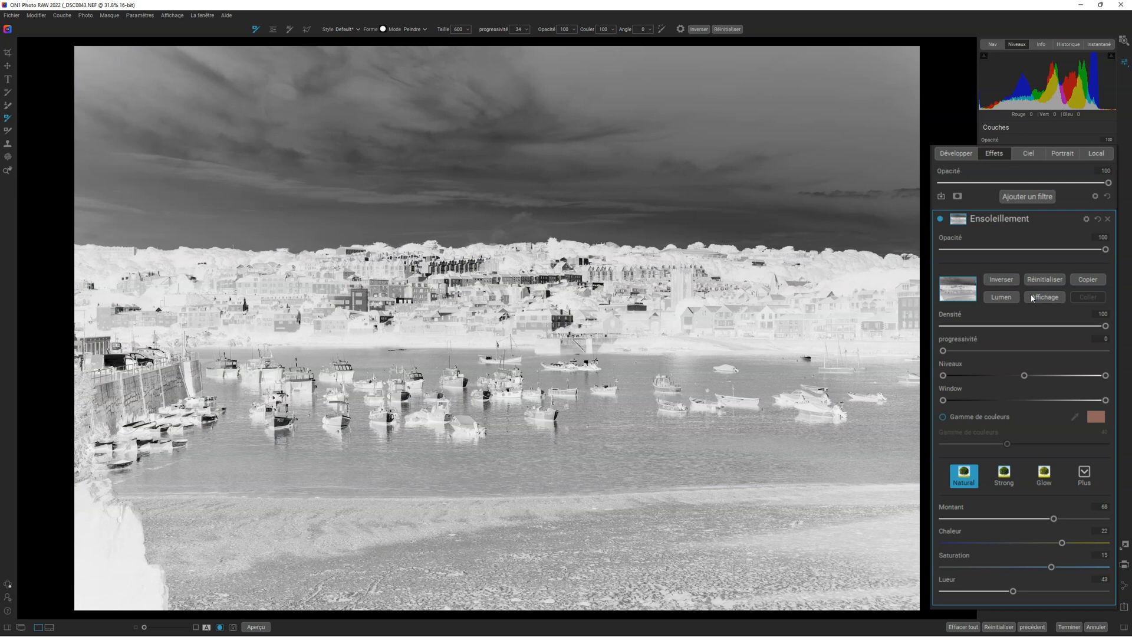
pyautogui.moveTo(943, 375); pyautogui.dragTo(1053, 369)
pyautogui.click(1045, 298)
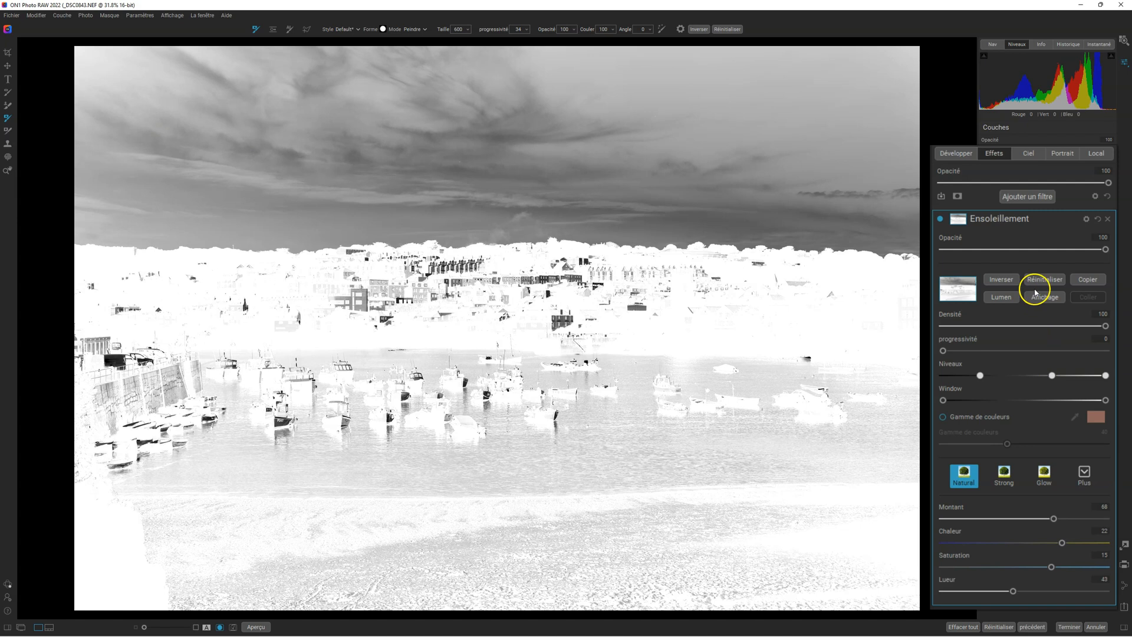
pyautogui.click(1044, 298)
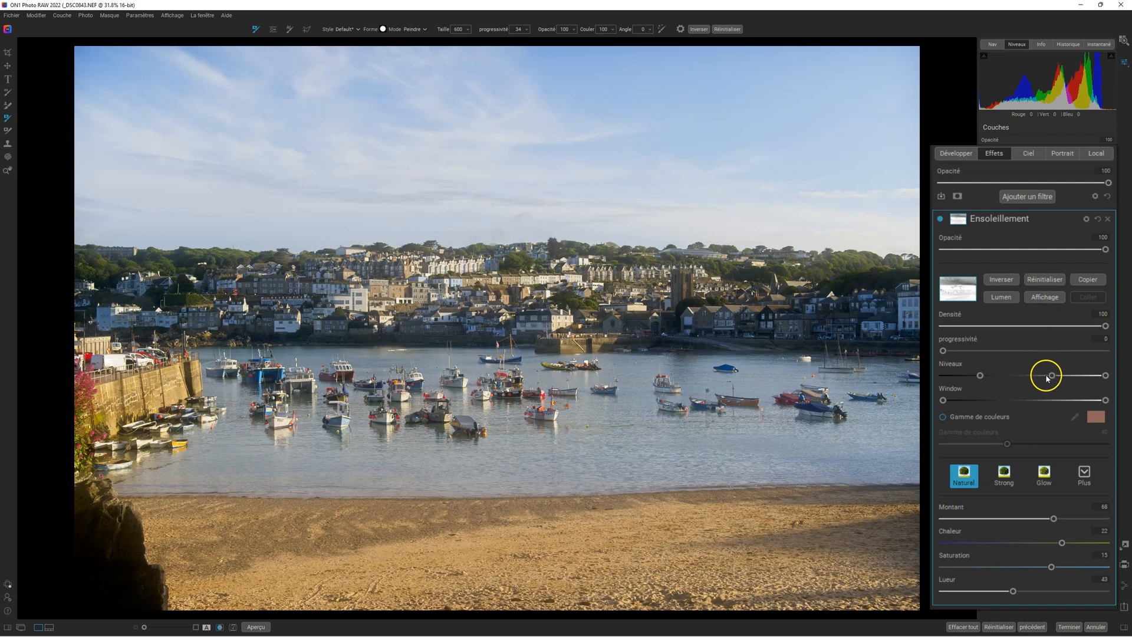
pyautogui.moveTo(1053, 375); pyautogui.dragTo(1005, 373)
pyautogui.moveTo(1106, 375); pyautogui.dragTo(1065, 358)
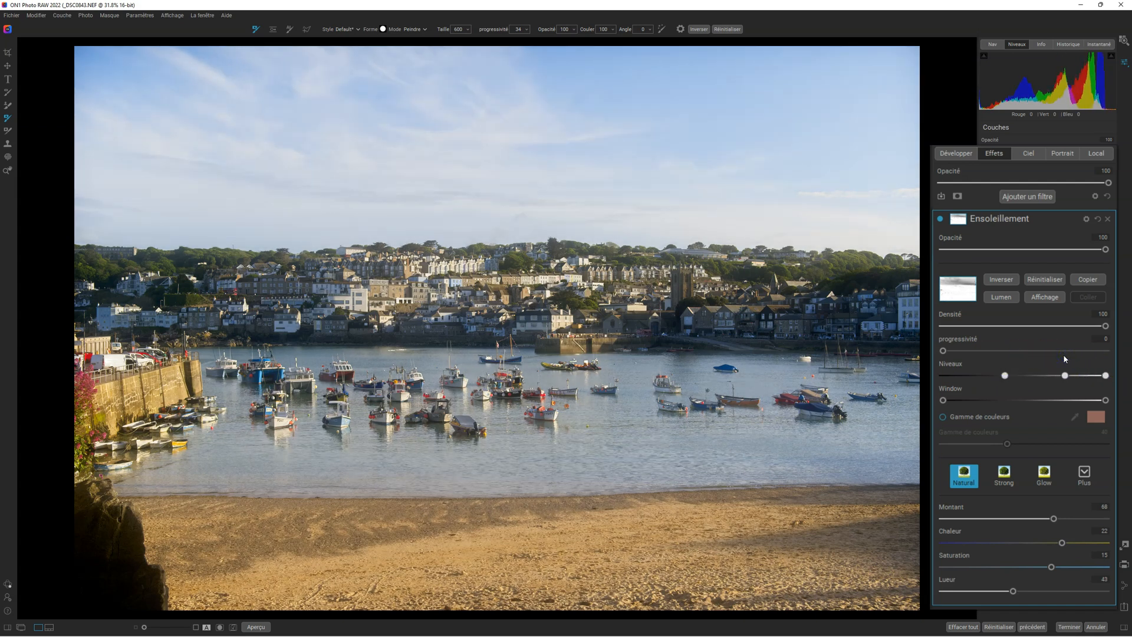
# Reset the Ensoleillement filter's mask to plain white and close its mask options
pyautogui.click(1039, 279)
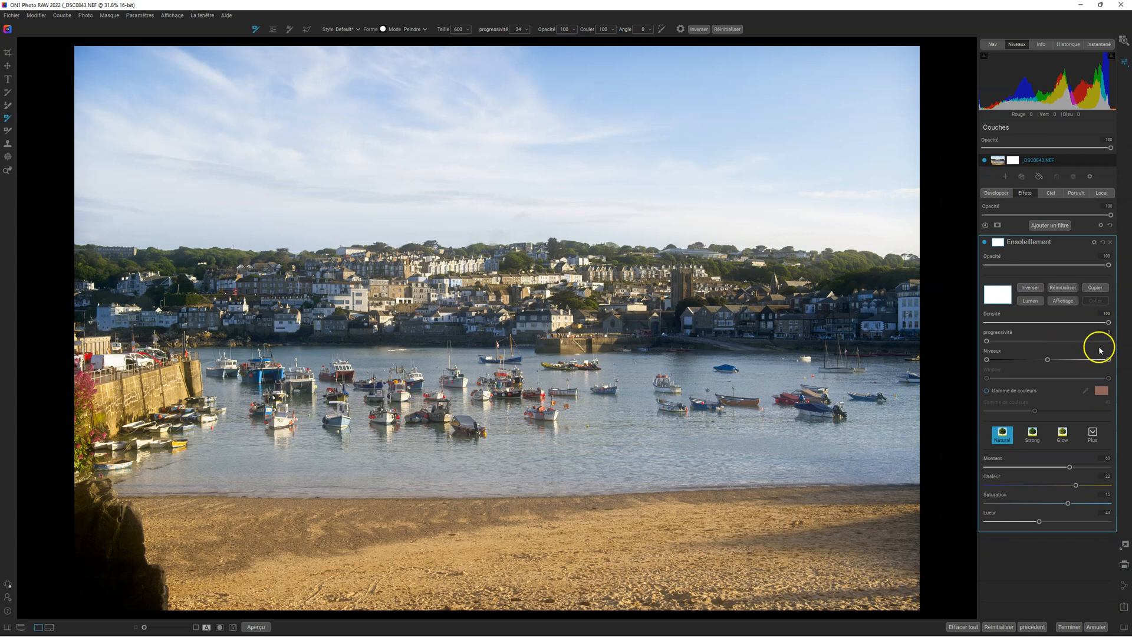
pyautogui.click(1055, 292)
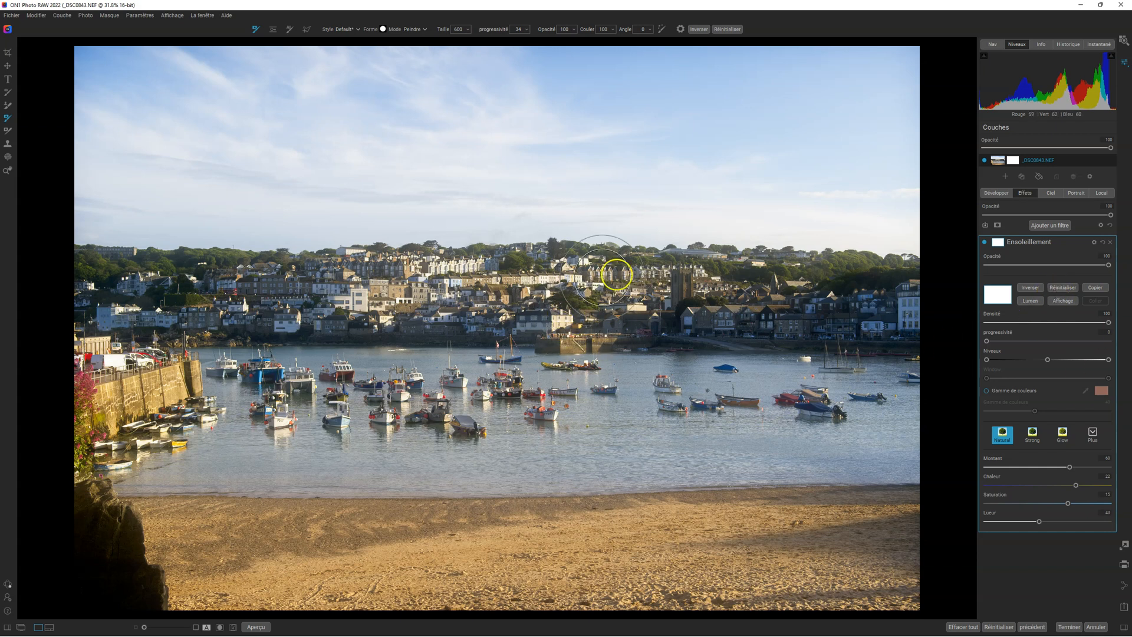
pyautogui.click(1001, 240)
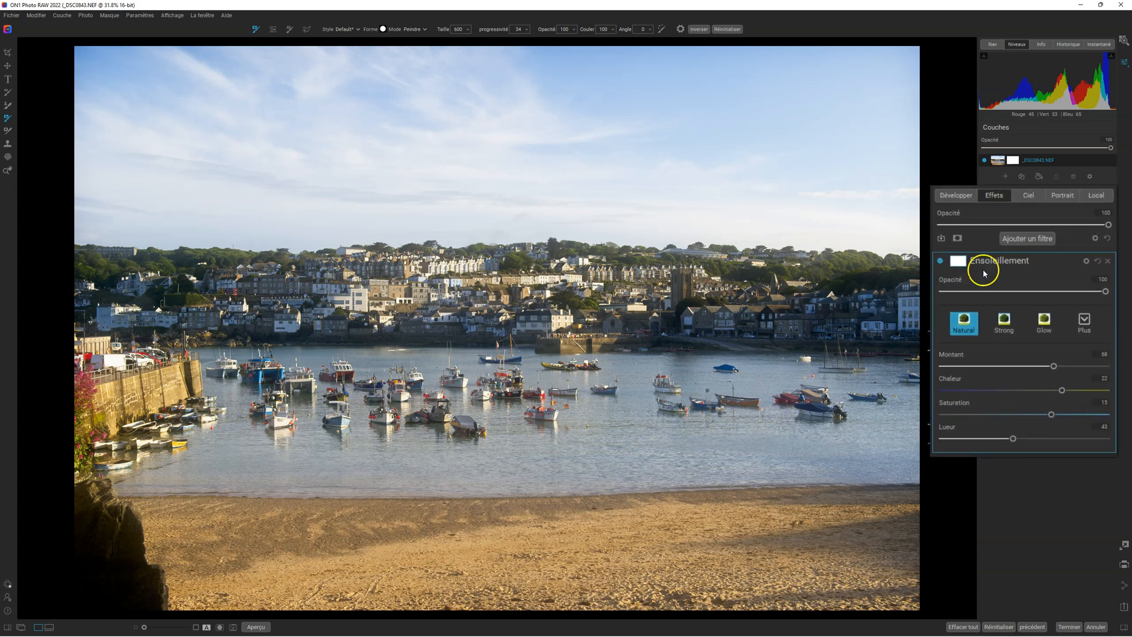
# Set the Ensoleillement filter's Lueur to 35, keeping its opacity at 100
pyautogui.moveTo(1106, 301)
pyautogui.mouseDown()
pyautogui.moveTo(973, 291)
pyautogui.moveTo(1106, 292)
pyautogui.mouseUp()
pyautogui.moveTo(1013, 438)
pyautogui.mouseDown()
pyautogui.moveTo(960, 437)
pyautogui.moveTo(1001, 439)
pyautogui.mouseUp()
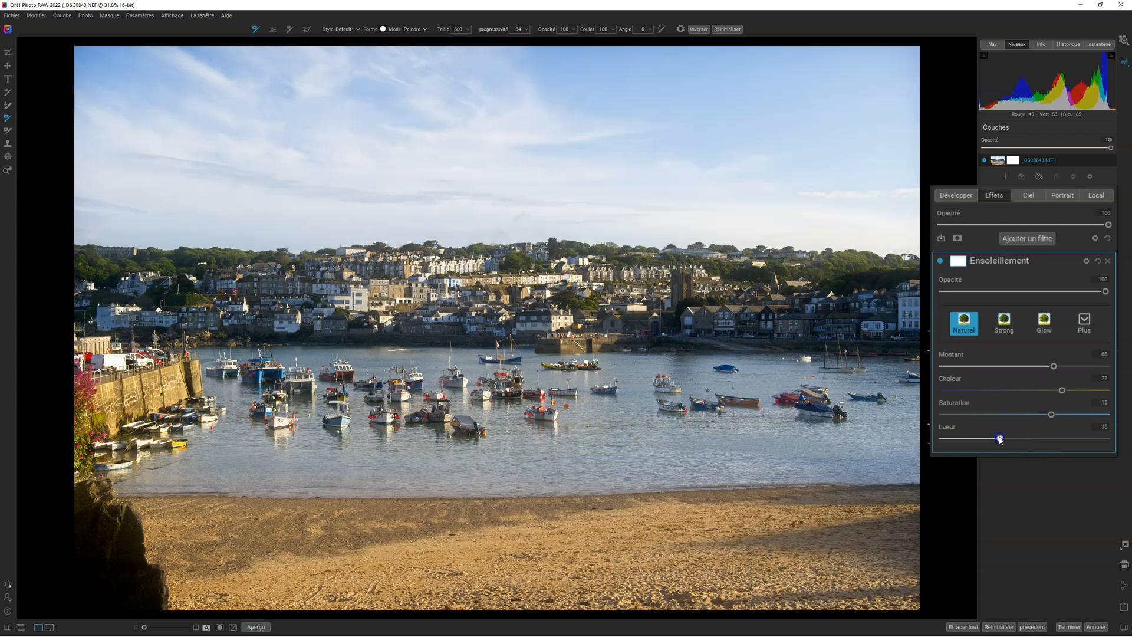
# Switch the Ensoleillement filter off and on repeatedly to compare the photo before and after the effect
pyautogui.click(940, 261)
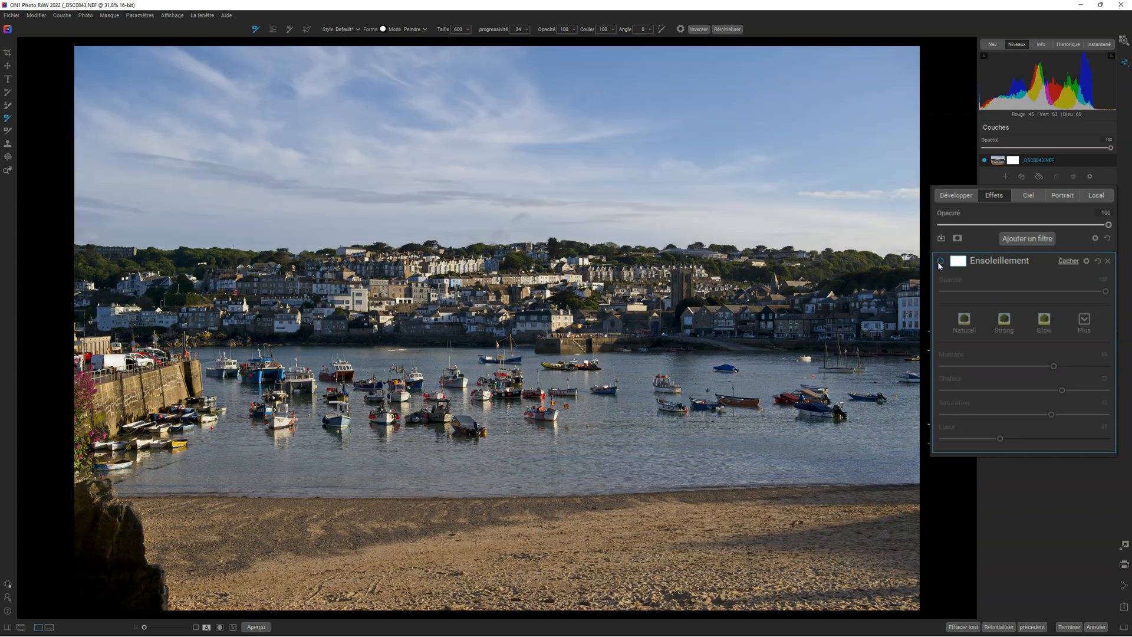
pyautogui.click(940, 261)
pyautogui.click(940, 260)
pyautogui.click(940, 260)
pyautogui.click(940, 261)
pyautogui.click(940, 261)
pyautogui.click(940, 261)
pyautogui.click(940, 261)
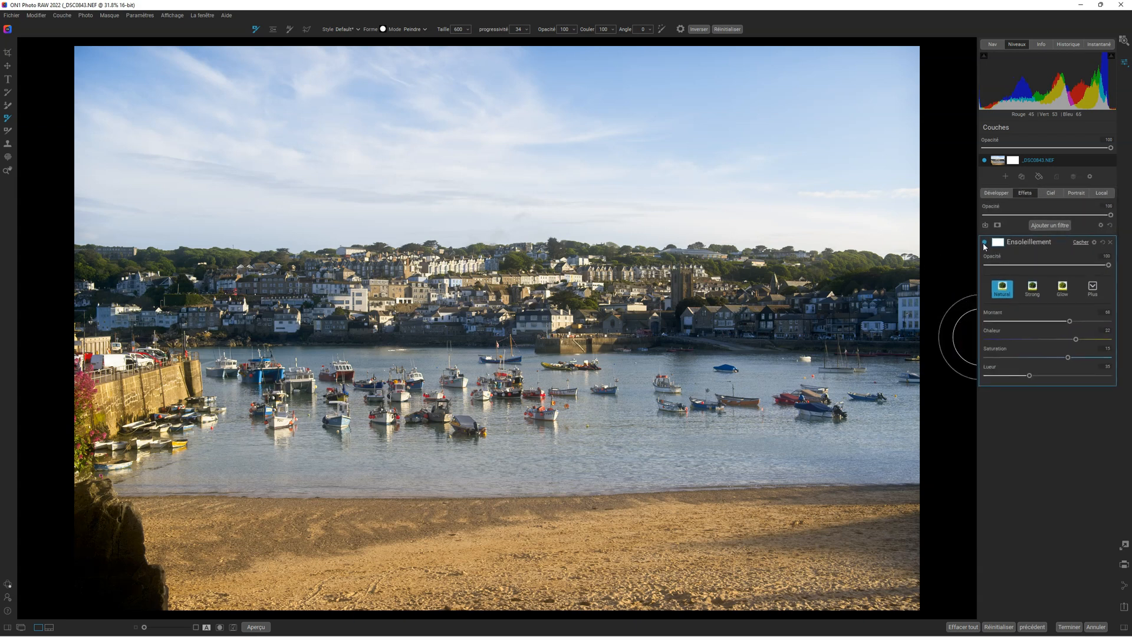
# Return to the Développer settings and duplicate the _DSC0843.NEF layer, accepting the creation of a layered photo
pyautogui.click(997, 194)
pyautogui.click(1000, 159)
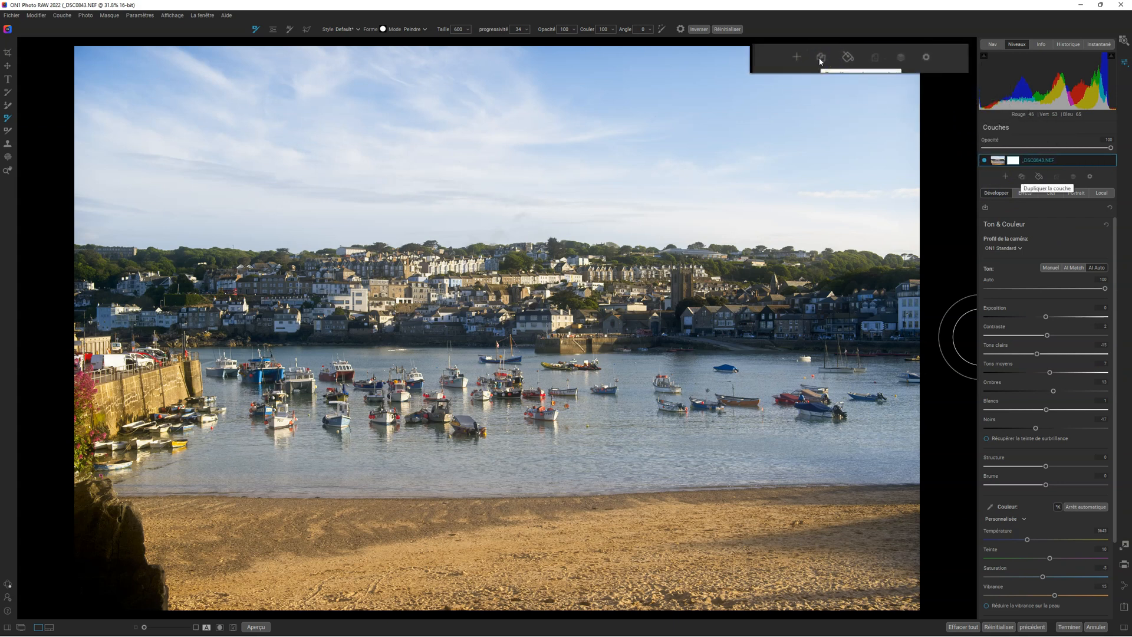
pyautogui.click(1022, 176)
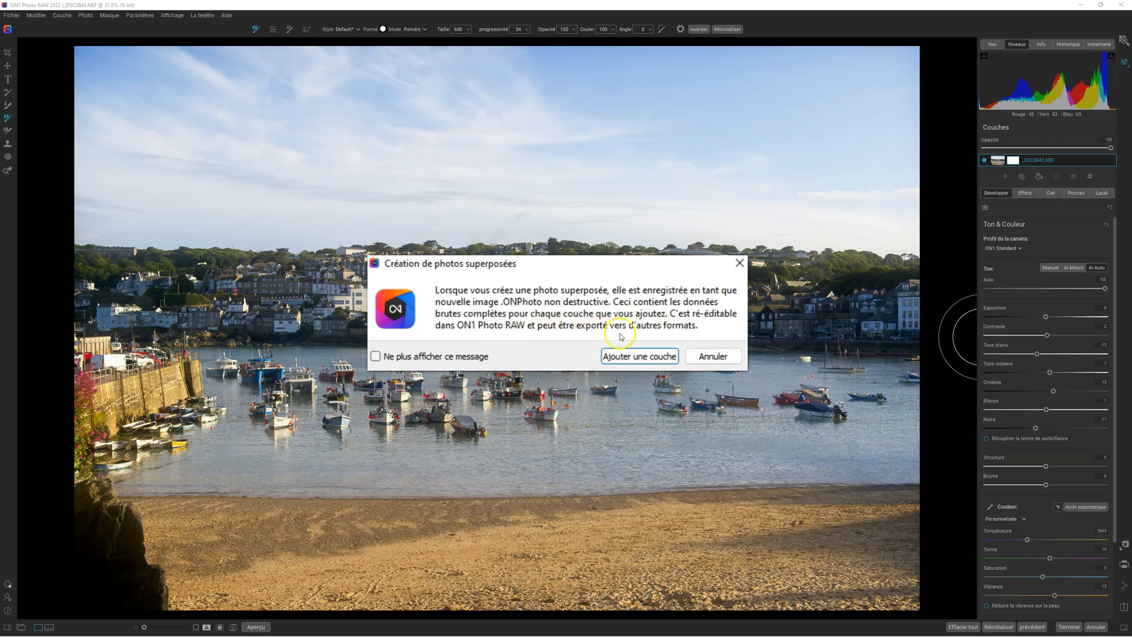
pyautogui.click(617, 356)
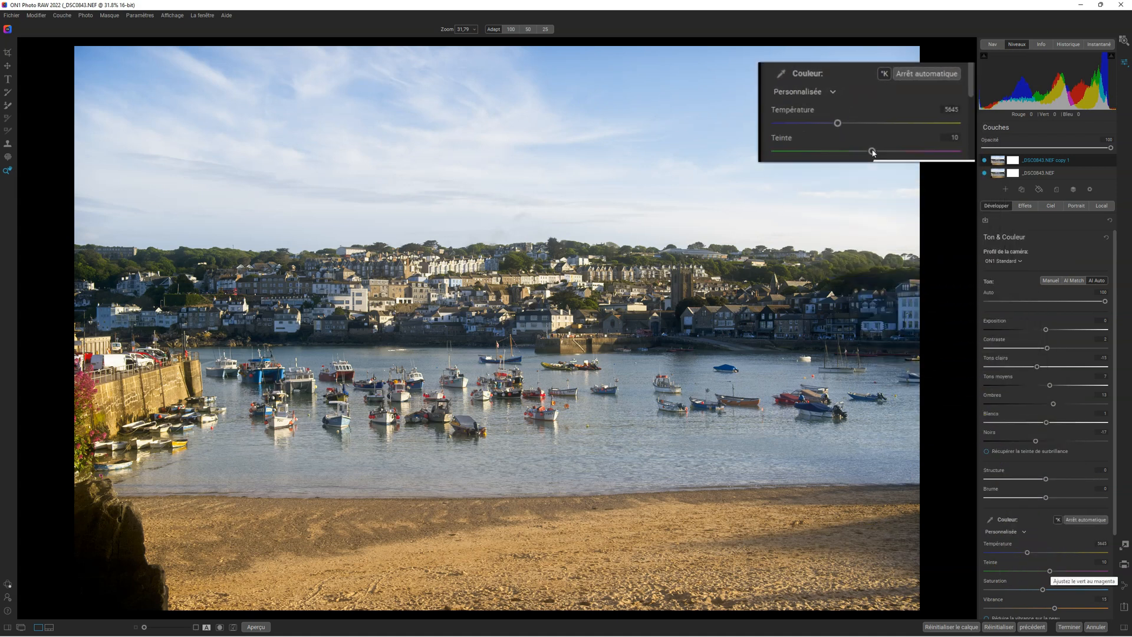
# Warm up the duplicate layer's colour by setting Teinte to about 58 and Température to 7313
pyautogui.moveTo(1049, 570); pyautogui.dragTo(1068, 571)
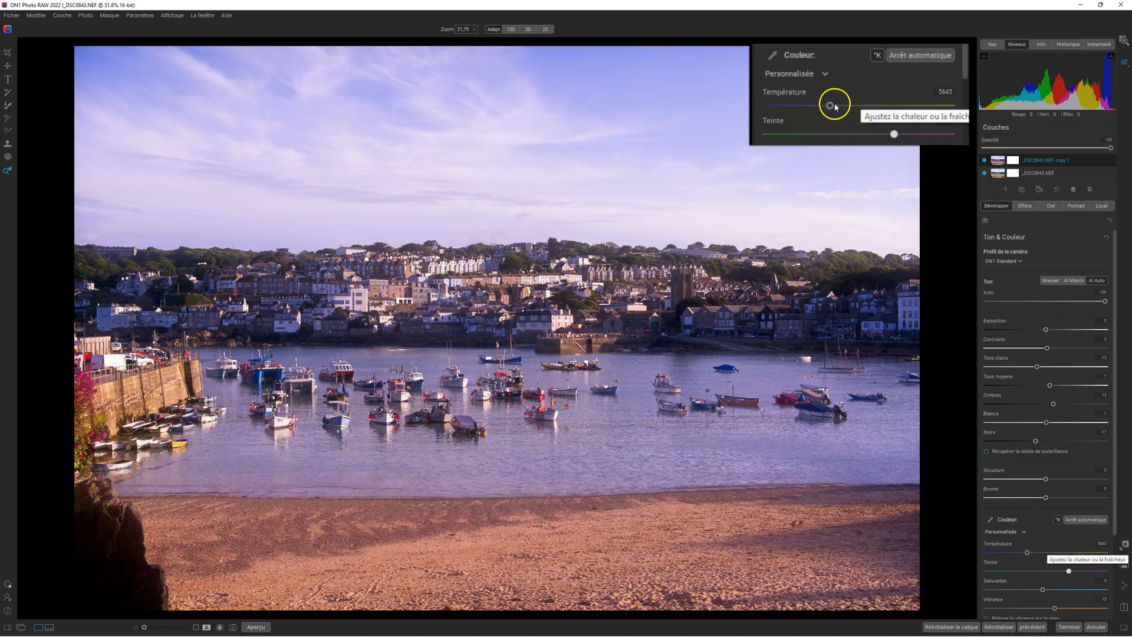
pyautogui.moveTo(1028, 552); pyautogui.dragTo(1044, 552)
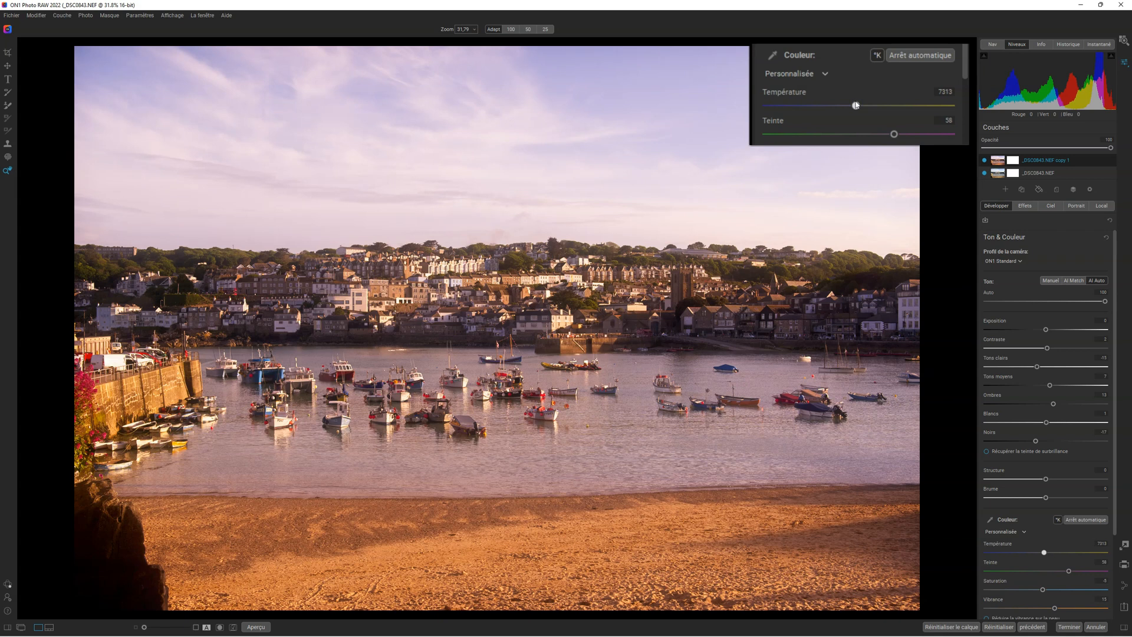
pyautogui.click(1040, 550)
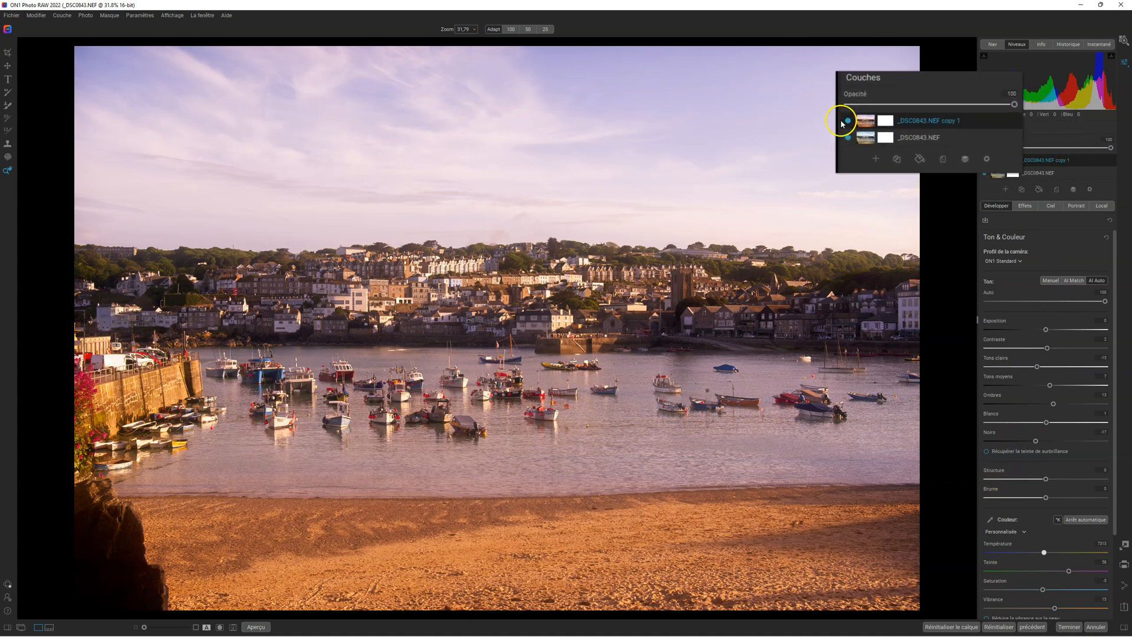
# Hide and show the duplicate layer to compare its warm colour with the original layer
pyautogui.click(985, 160)
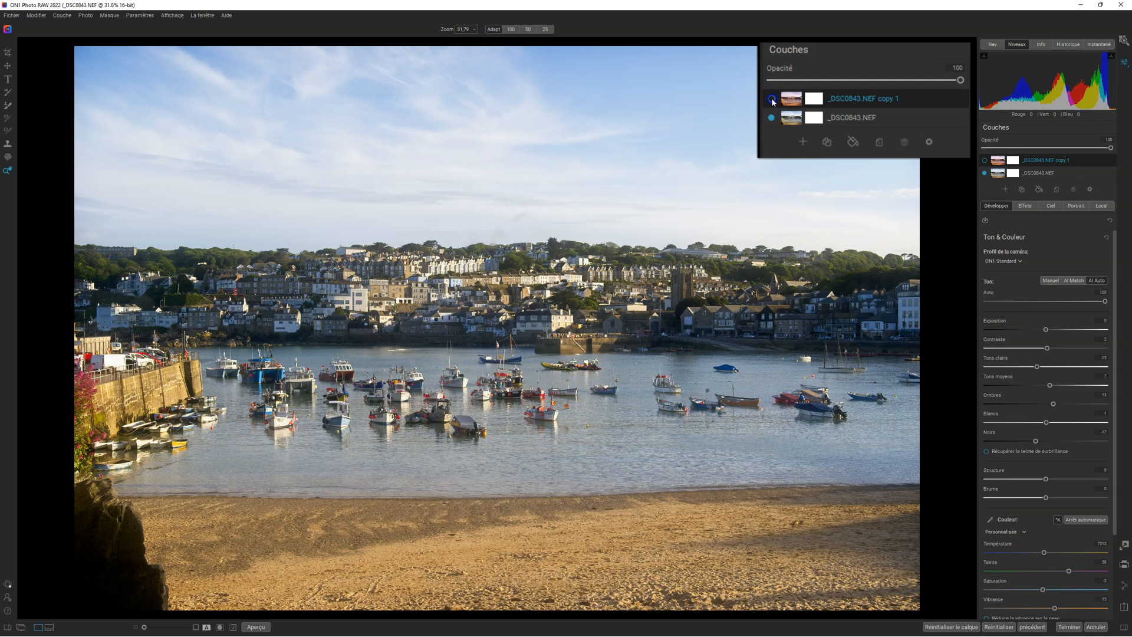
pyautogui.click(984, 160)
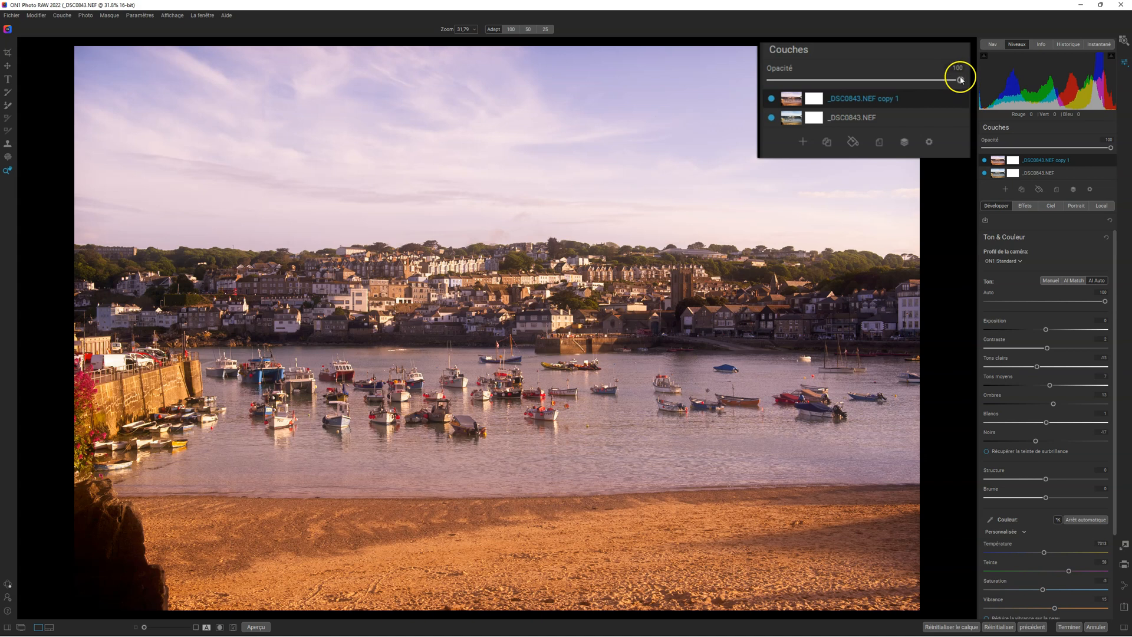
# Try the duplicate layer's opacity at 0 and 20, comparing with the layer hidden, and restore it to 100
pyautogui.moveTo(956, 82); pyautogui.dragTo(768, 83)
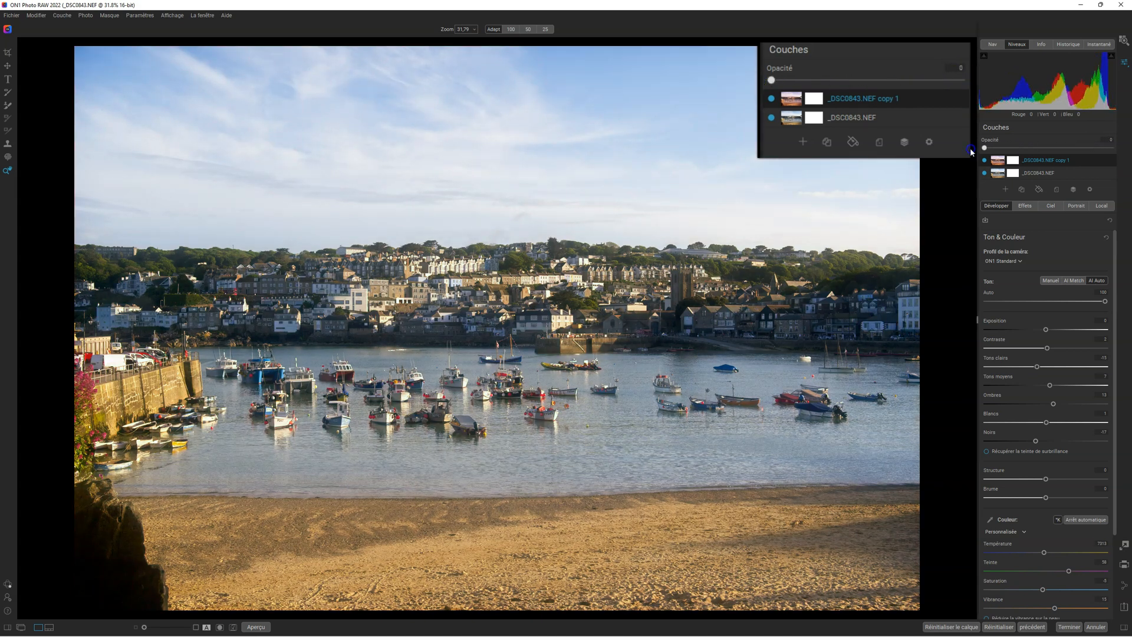
pyautogui.moveTo(773, 80); pyautogui.dragTo(854, 83)
pyautogui.moveTo(1038, 148); pyautogui.dragTo(967, 147)
pyautogui.moveTo(772, 81); pyautogui.dragTo(809, 82)
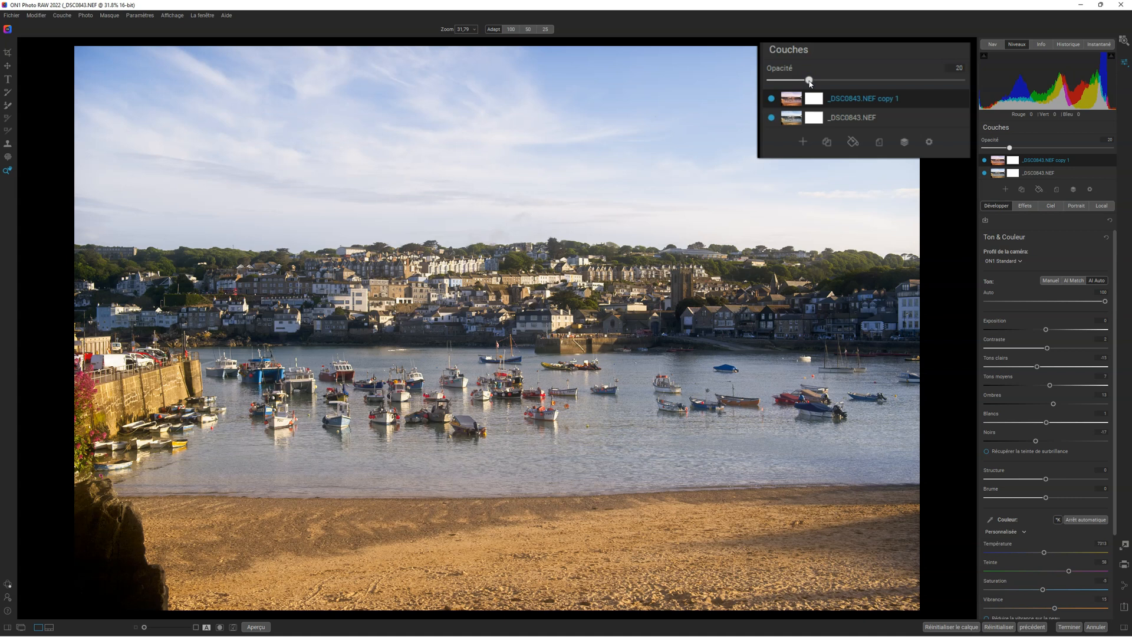
pyautogui.click(984, 160)
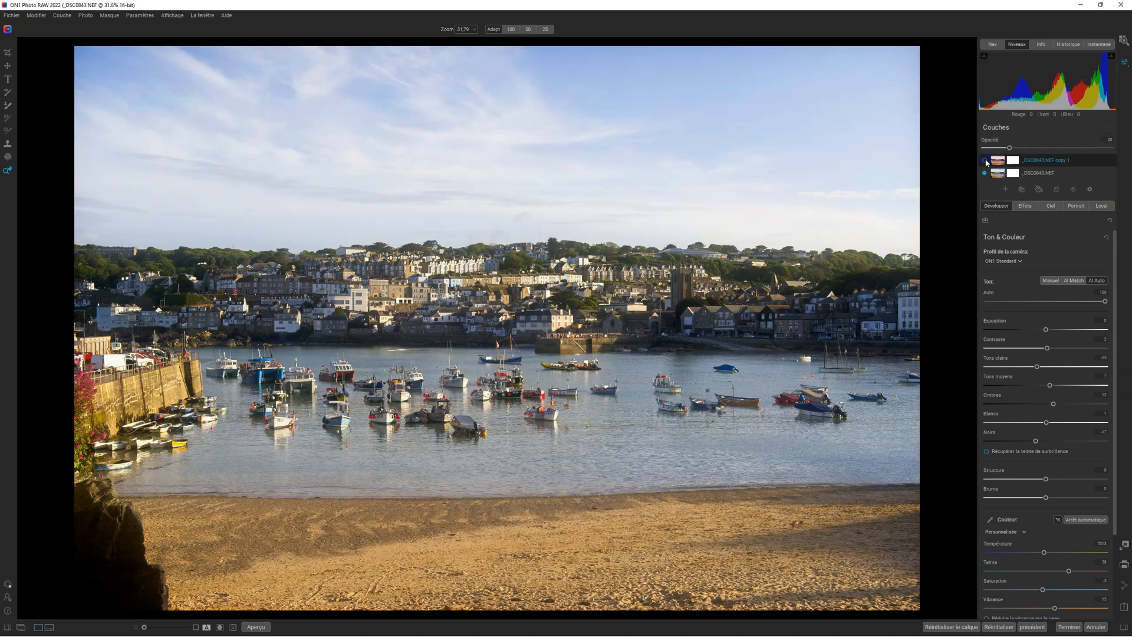
pyautogui.click(985, 160)
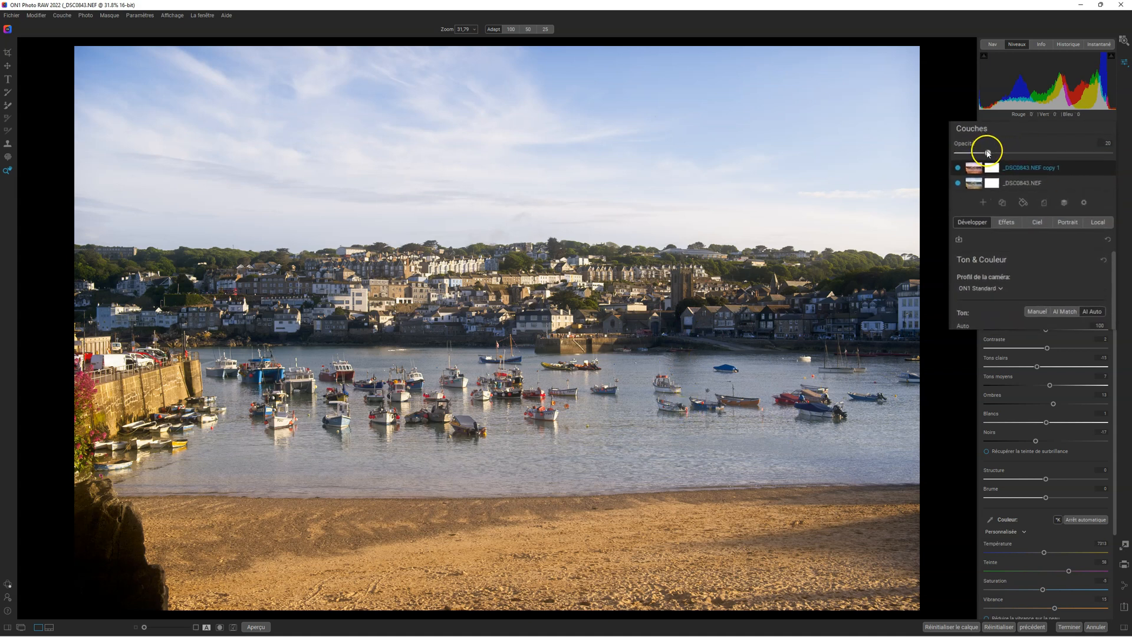
pyautogui.moveTo(1010, 148); pyautogui.dragTo(1129, 151)
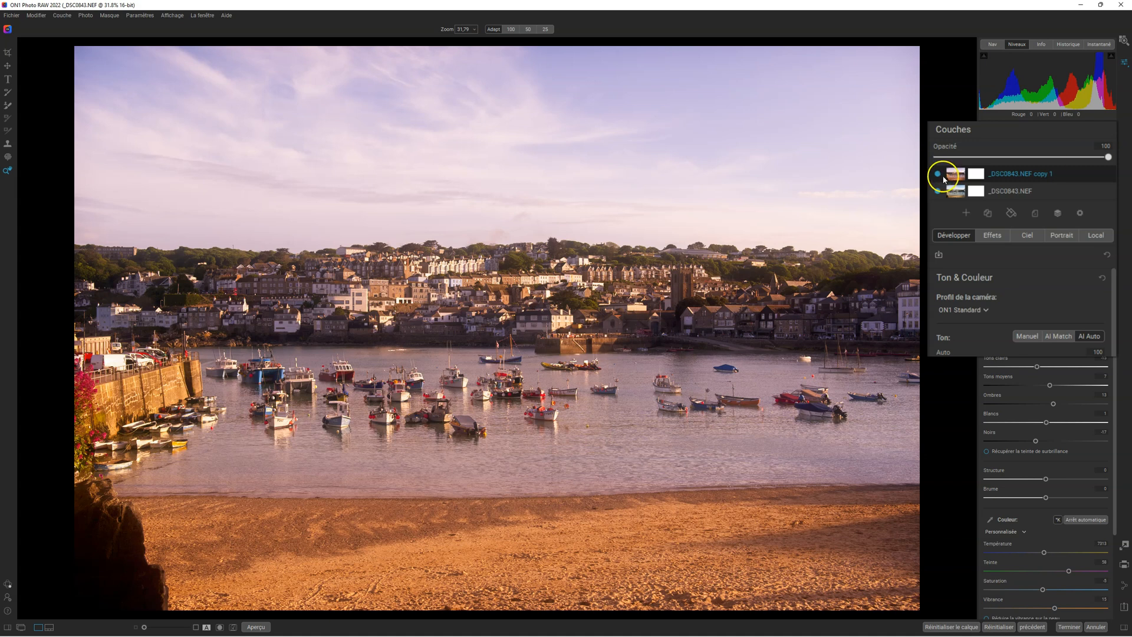
# Give the duplicate layer a luminosity (Lumen) mask and invert it so the warm colour favours the dark areas
pyautogui.click(976, 174)
pyautogui.click(1003, 216)
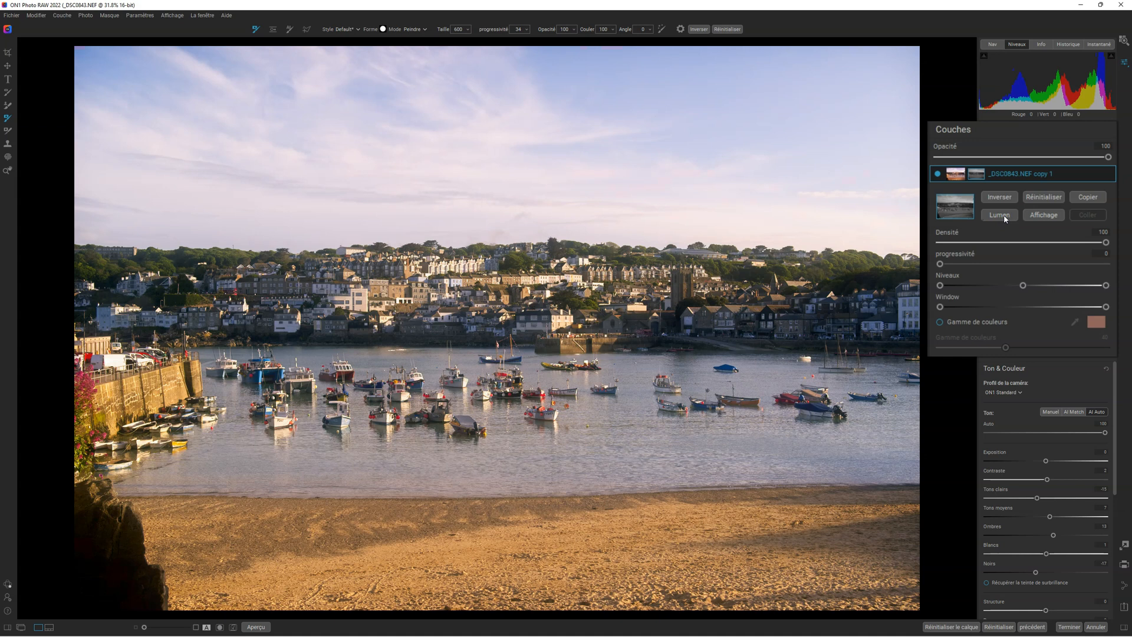
pyautogui.click(998, 197)
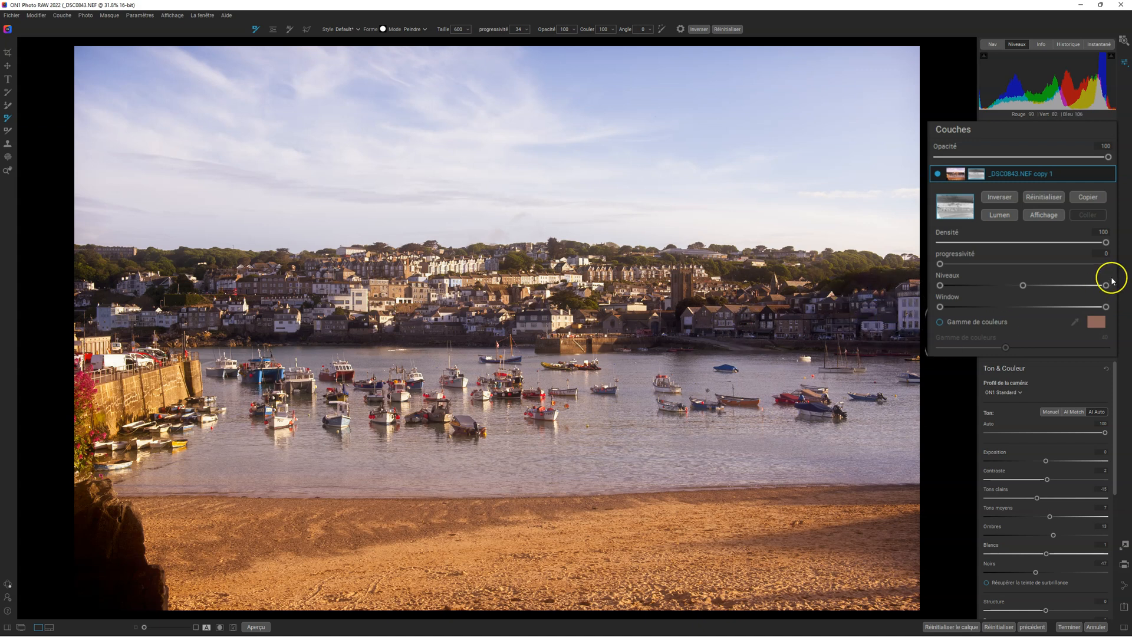
# Raise the layer mask's black level to about a fifth and its midtone level to about three-quarters, checking the mask view
pyautogui.moveTo(940, 285); pyautogui.dragTo(1059, 283)
pyautogui.click(1044, 214)
pyautogui.click(1043, 215)
pyautogui.moveTo(982, 285); pyautogui.dragTo(977, 286)
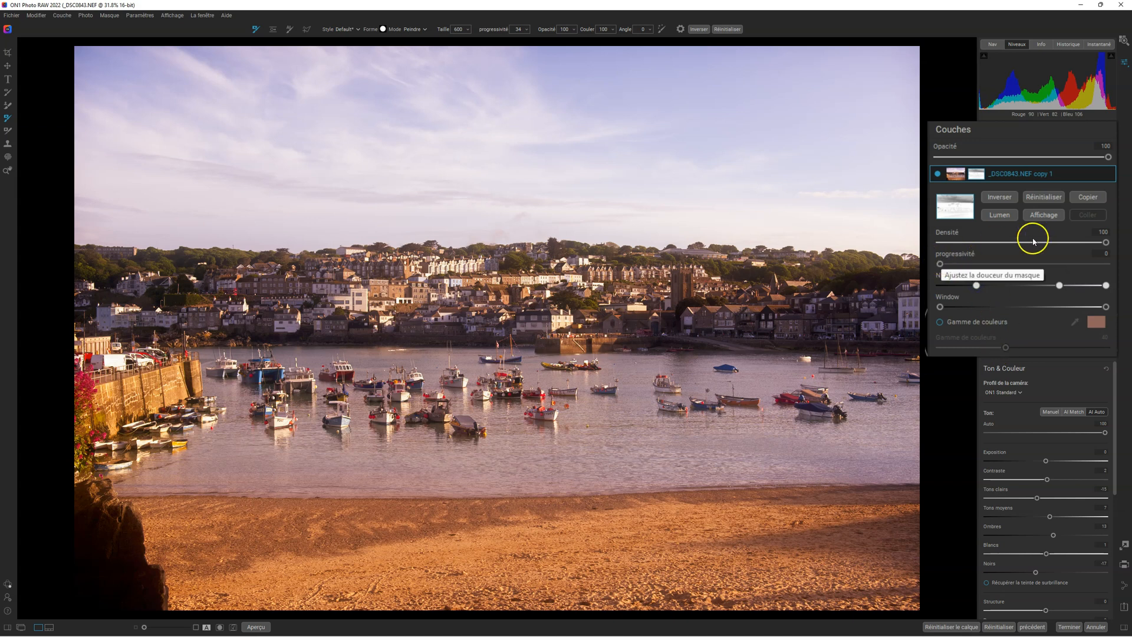
# Return the layer mask's black level to zero, lower midtones to about a third and whites to about three-fifths, comparing with the layer hidden
pyautogui.moveTo(1106, 242)
pyautogui.mouseDown()
pyautogui.moveTo(1002, 248)
pyautogui.moveTo(1108, 242)
pyautogui.mouseUp()
pyautogui.moveTo(976, 285); pyautogui.dragTo(940, 285)
pyautogui.moveTo(1060, 285); pyautogui.dragTo(996, 285)
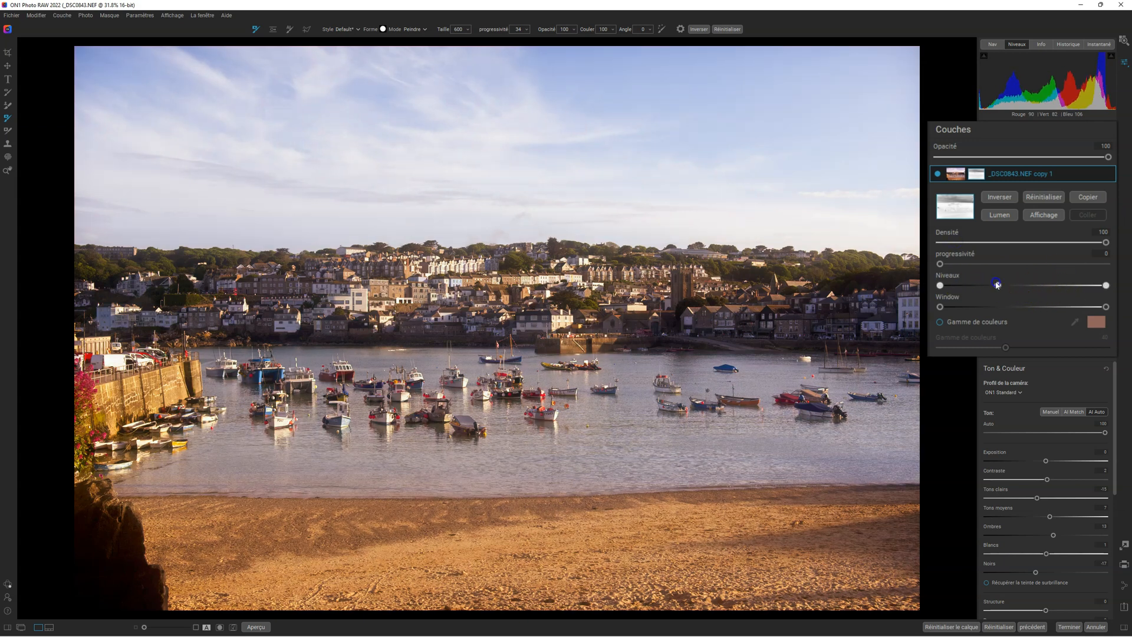
pyautogui.moveTo(1105, 284); pyautogui.dragTo(1042, 286)
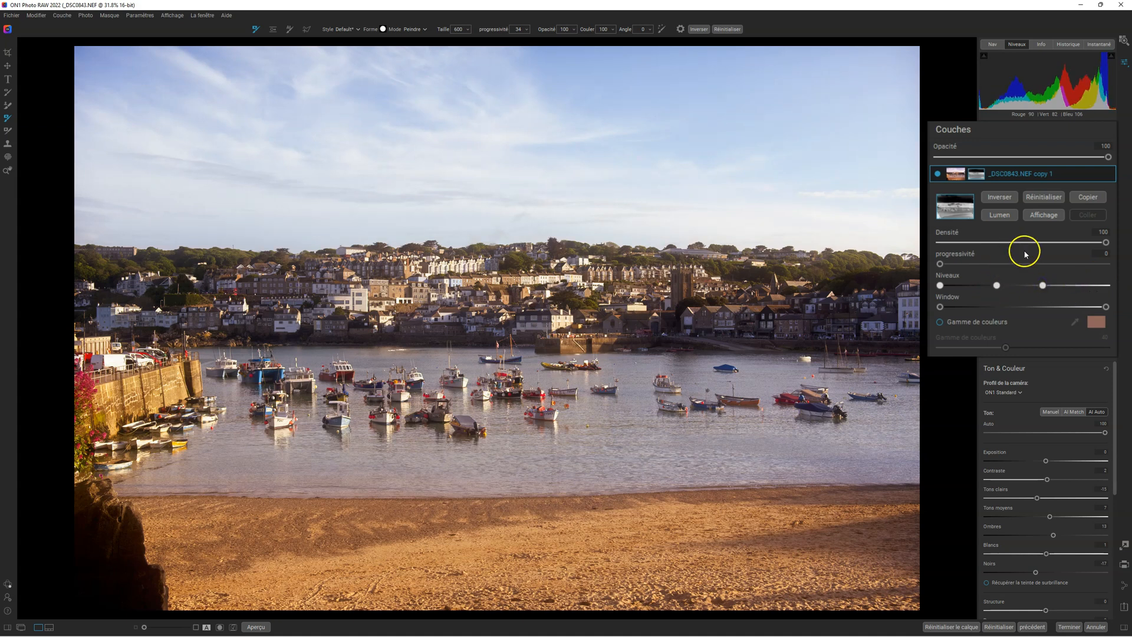
pyautogui.click(938, 175)
pyautogui.click(938, 175)
# Reset the duplicate layer's mask and lower the layer's opacity to 25, comparing with the layer hidden
pyautogui.click(1065, 178)
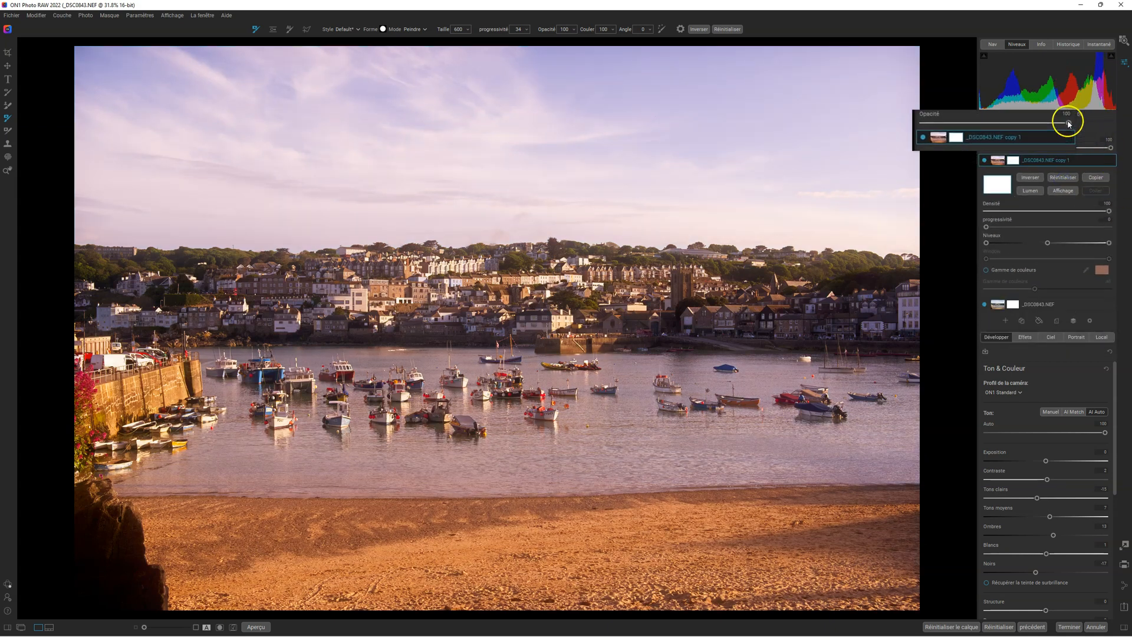
pyautogui.moveTo(1111, 147); pyautogui.dragTo(1016, 147)
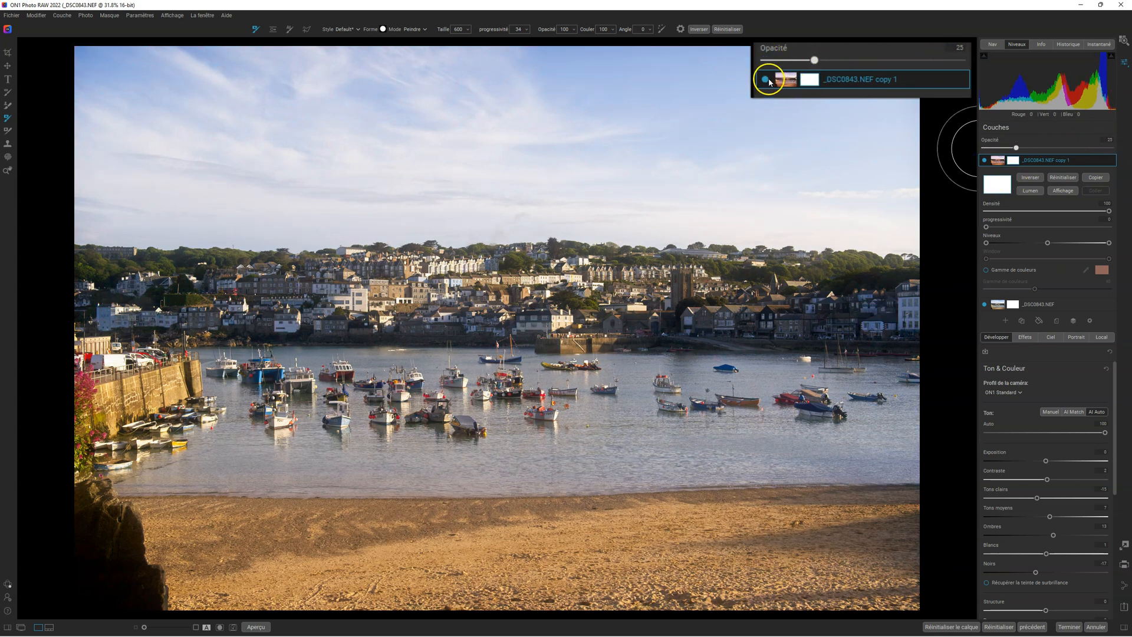
pyautogui.click(984, 160)
pyautogui.click(985, 160)
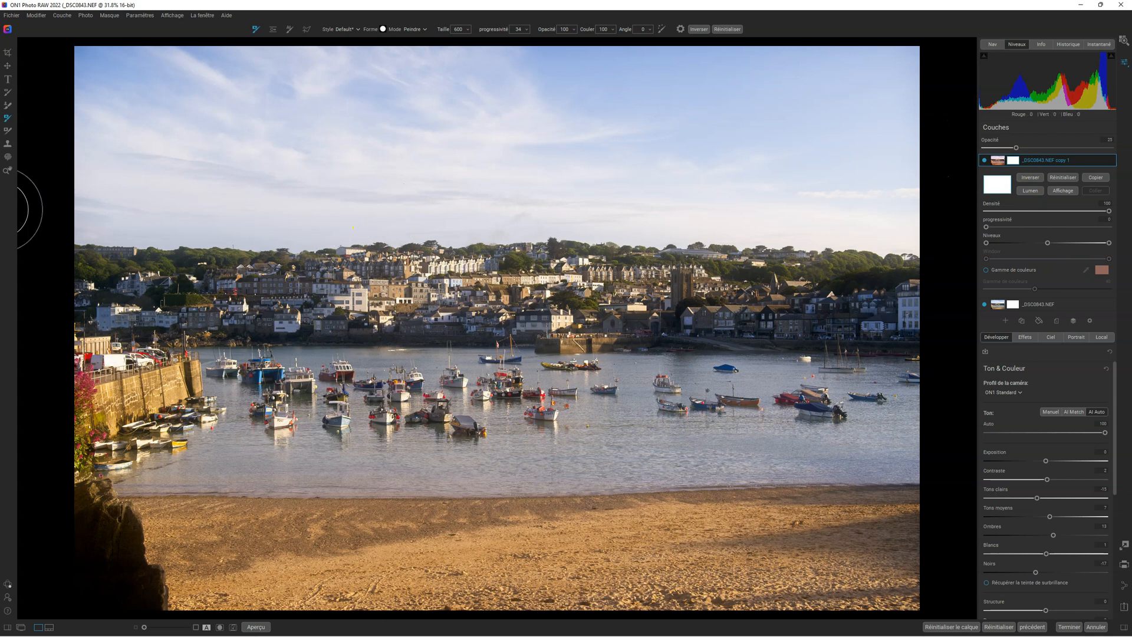
# Switch to the Zoom tool and show the duplicate layer's effects to examine its Ensoleillement filter settings
pyautogui.click(7, 172)
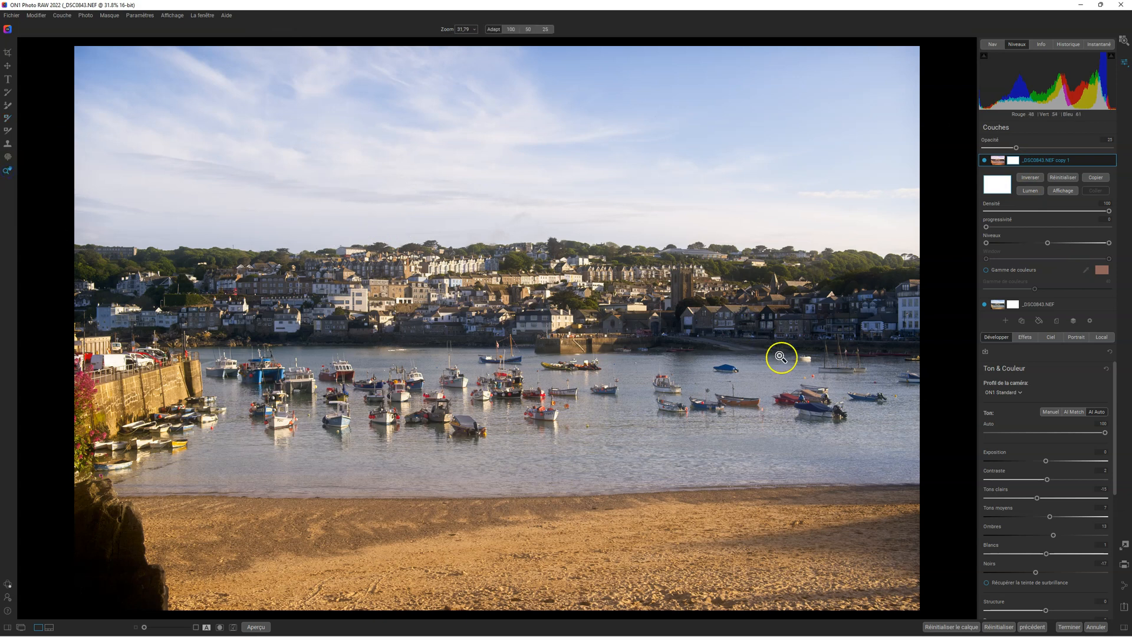
pyautogui.click(1025, 336)
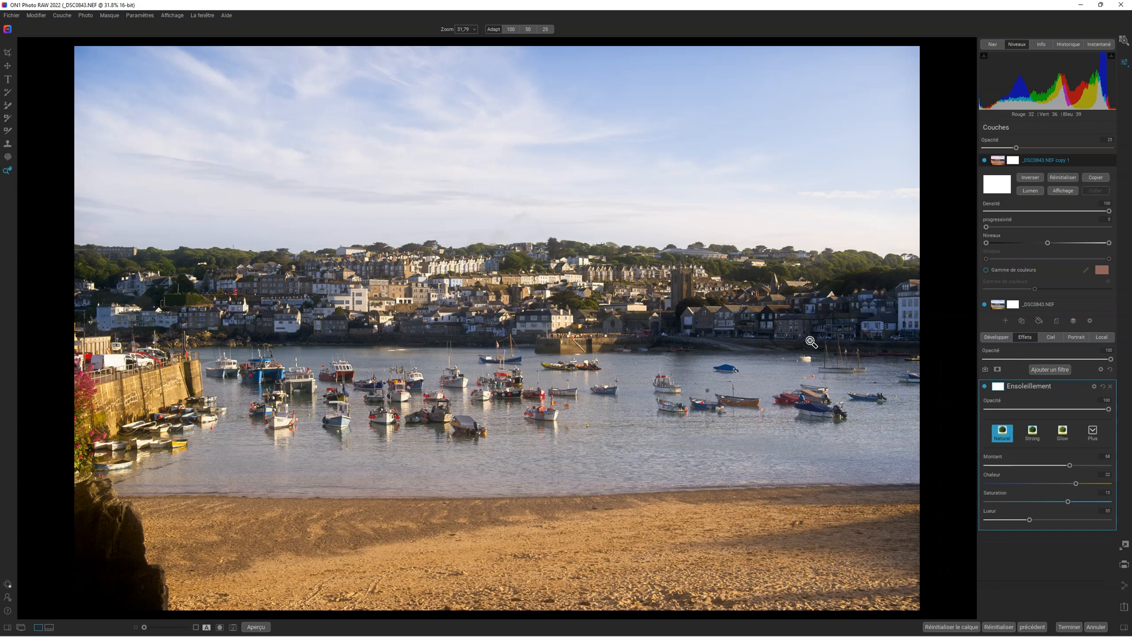
pyautogui.click(785, 352)
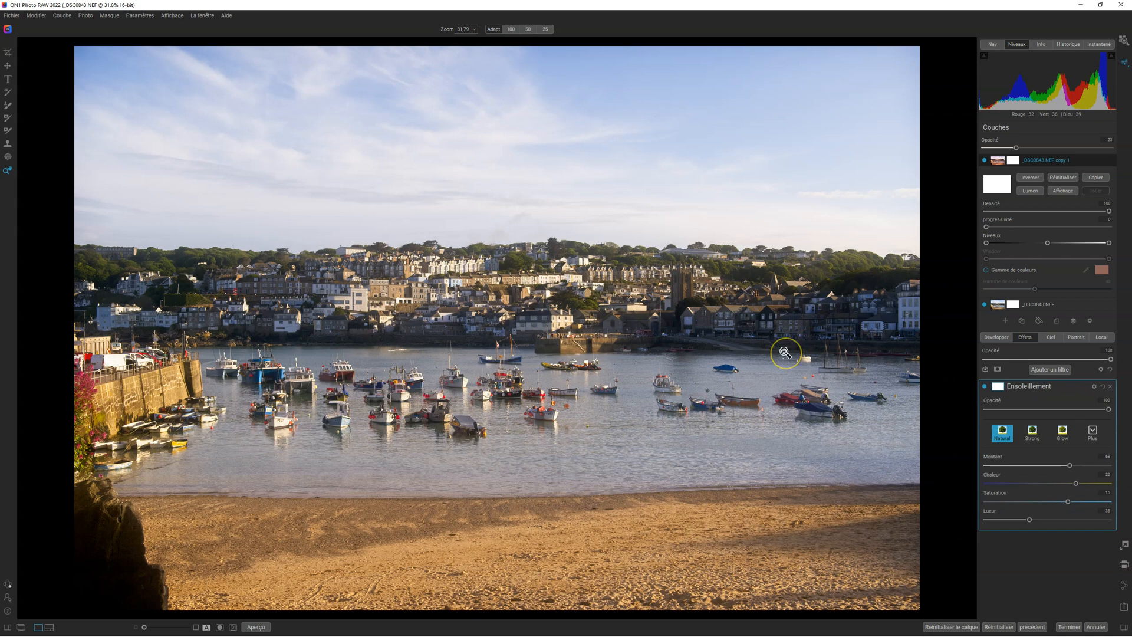